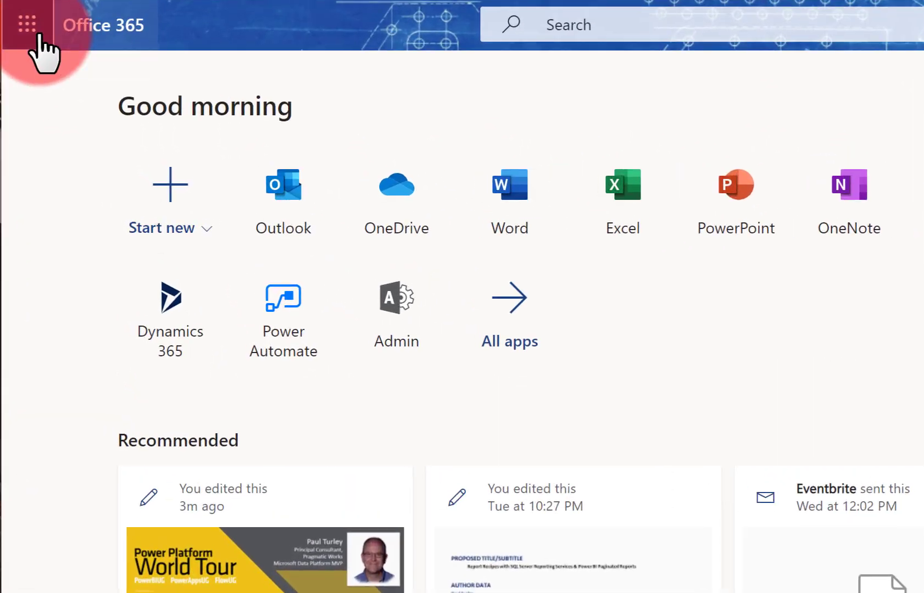
# - From the app launcher, start a SharePoint team site named Contoso Sales Project
pyautogui.click(39, 35)
pyautogui.click(104, 328)
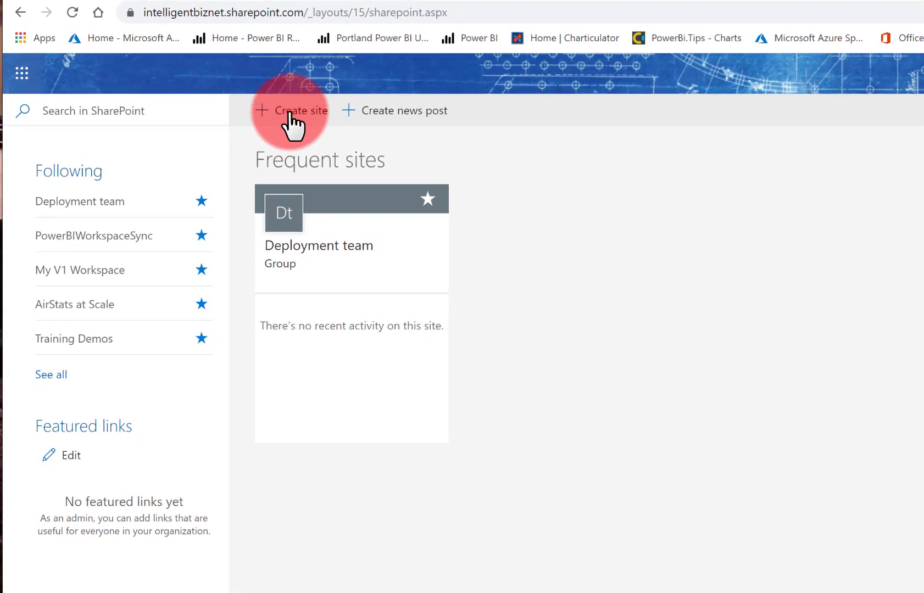
pyautogui.click(291, 112)
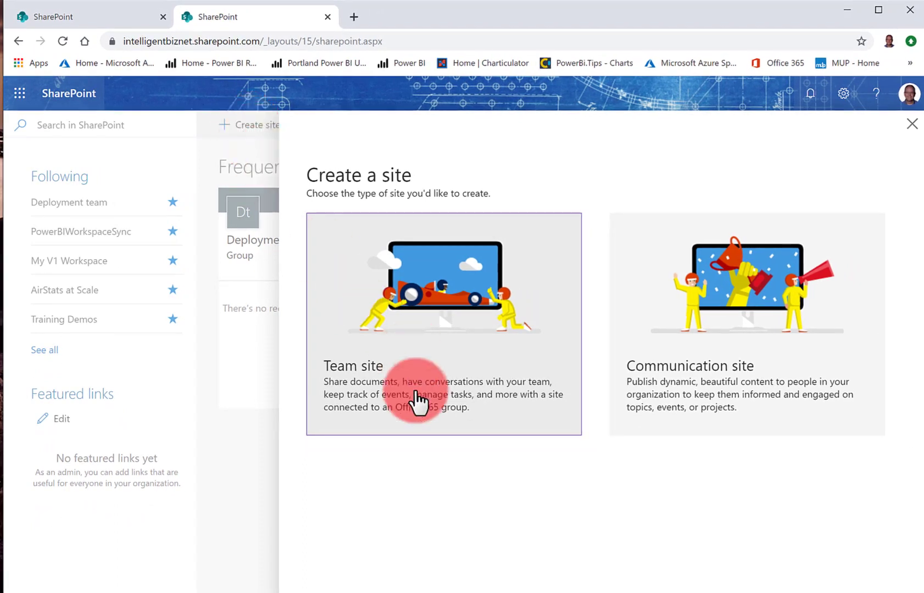
pyautogui.click(411, 403)
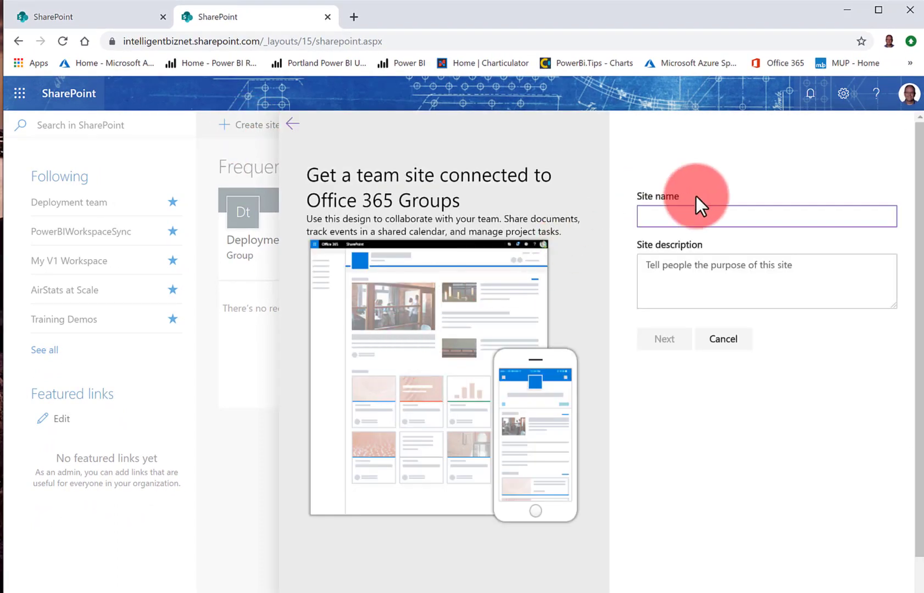
pyautogui.write('Cont')
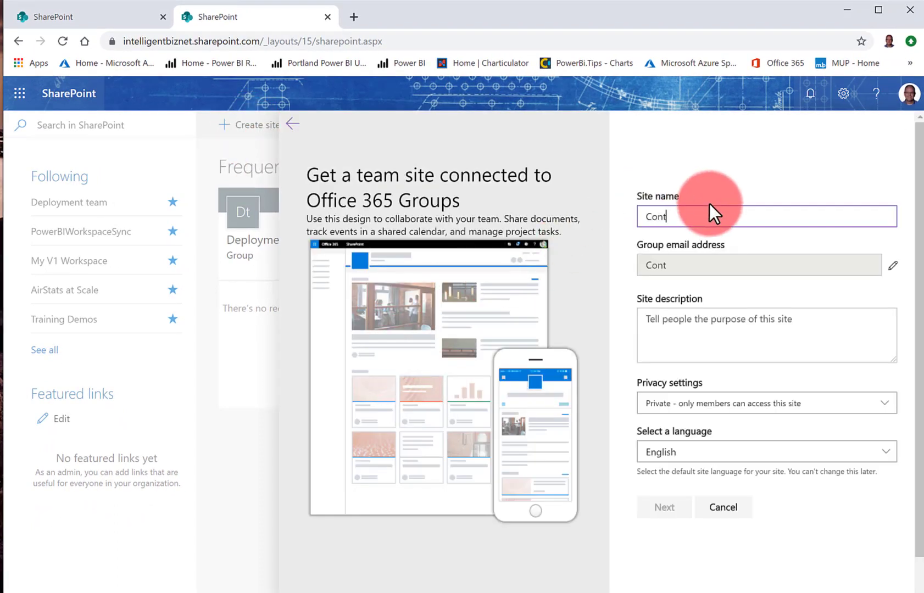
pyautogui.write('oso Sales Project')
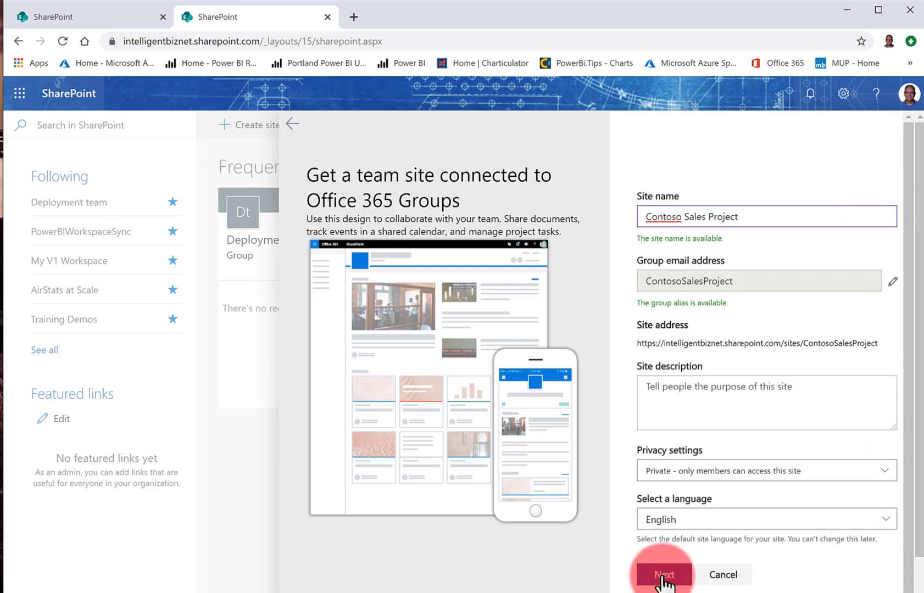
# - Add two people as additional owners and finish creating the Contoso Sales Project team site
pyautogui.click(663, 577)
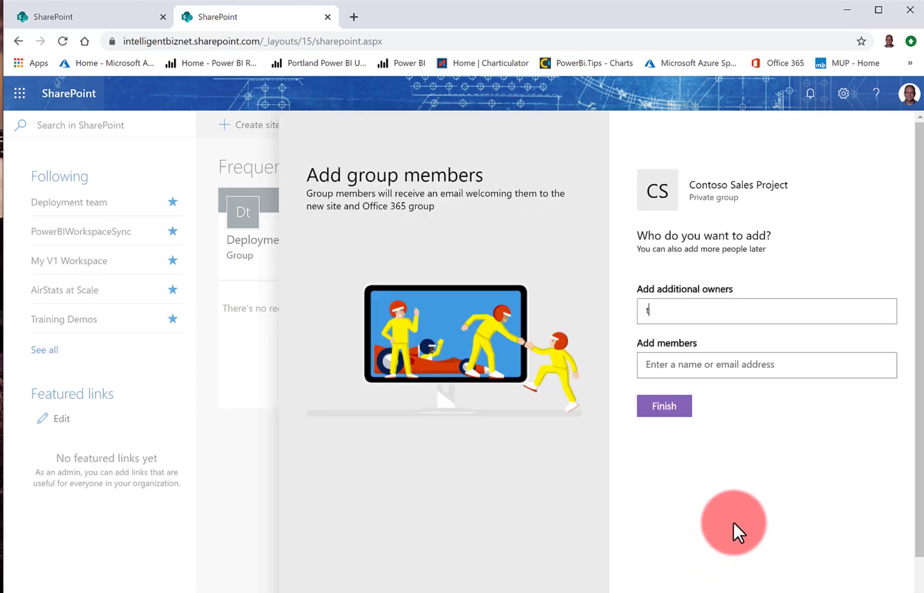
pyautogui.write('tur')
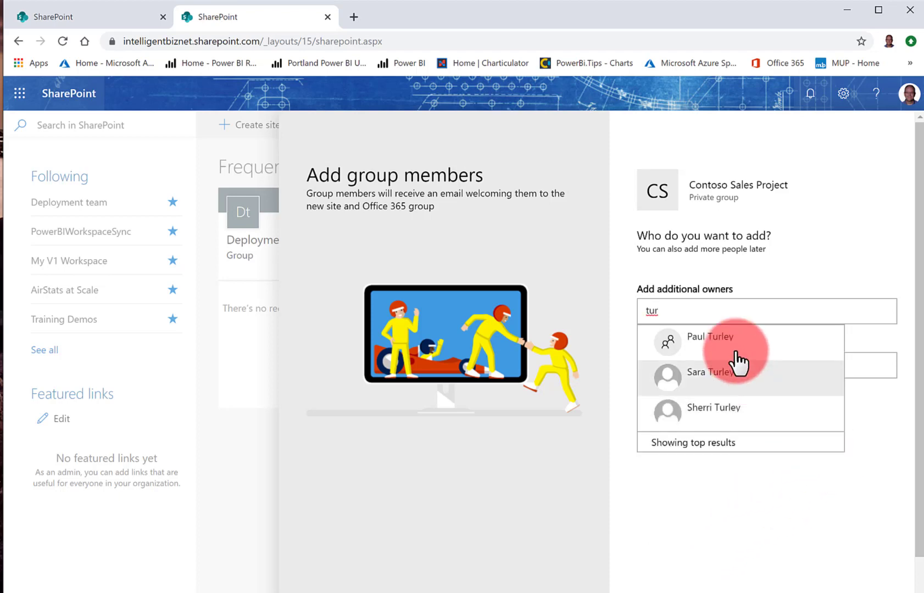
pyautogui.click(734, 343)
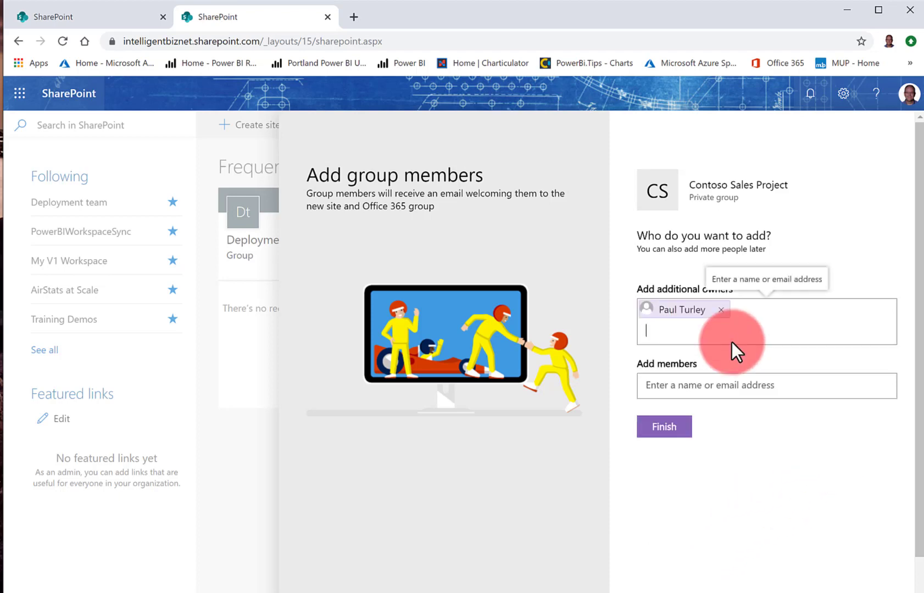
pyautogui.write('turl')
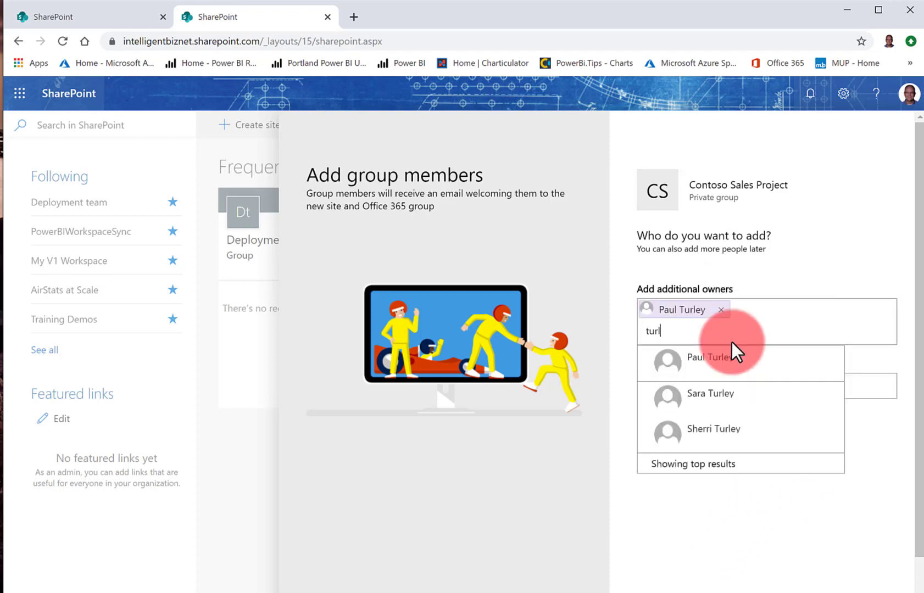
pyautogui.click(736, 437)
pyautogui.click(662, 434)
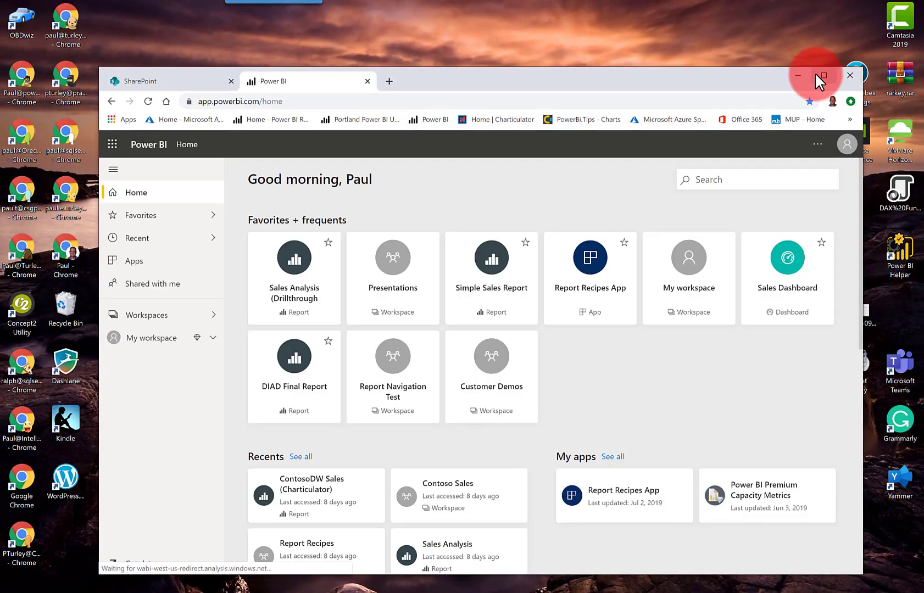
# - Maximize the browser and begin a new Power BI workspace named Contoso Sales-DEV
pyautogui.click(830, 68)
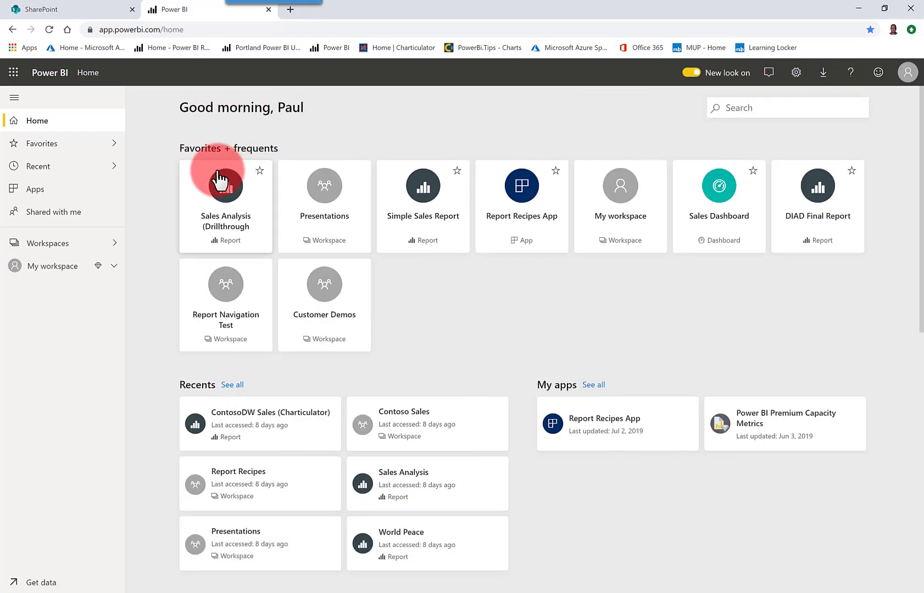
pyautogui.click(118, 259)
pyautogui.click(111, 247)
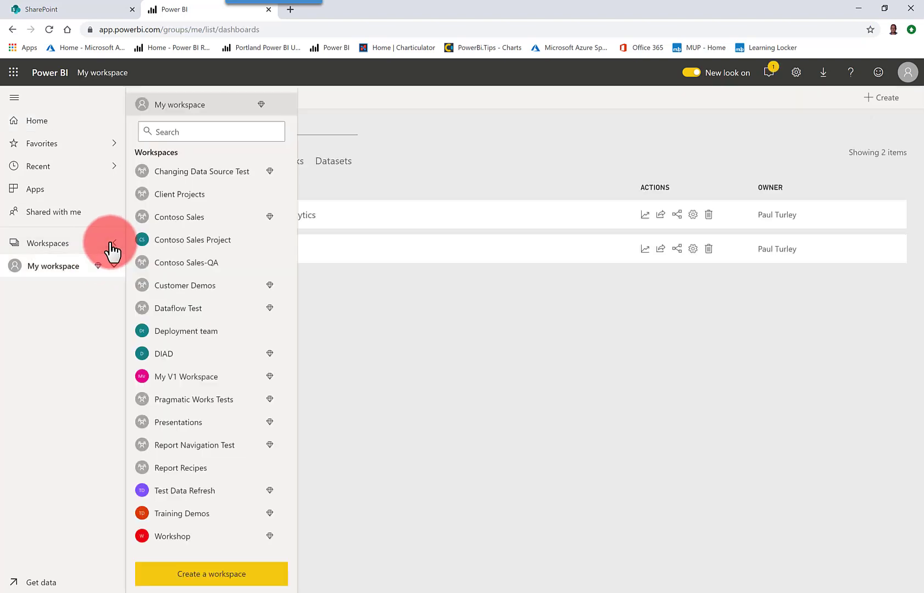
pyautogui.click(213, 577)
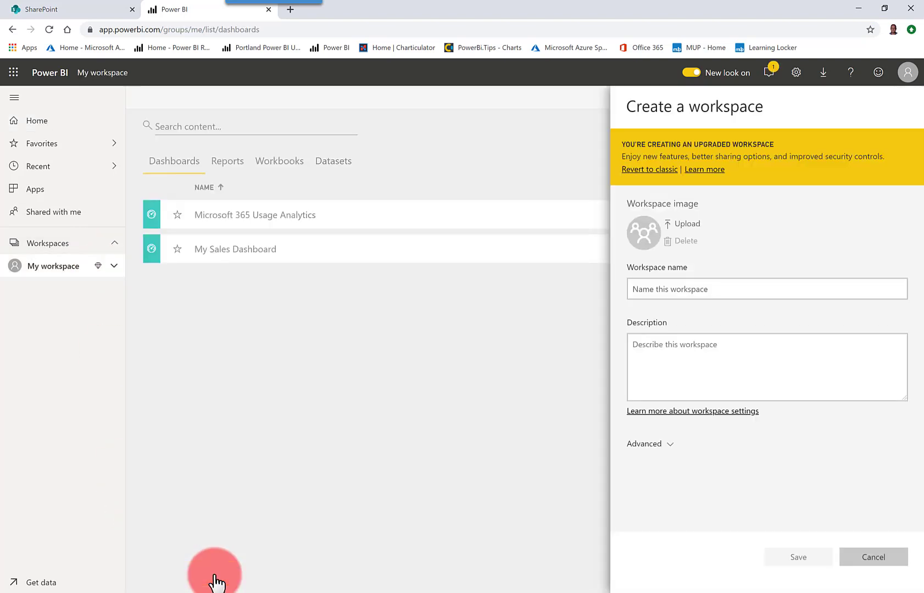
pyautogui.click(662, 288)
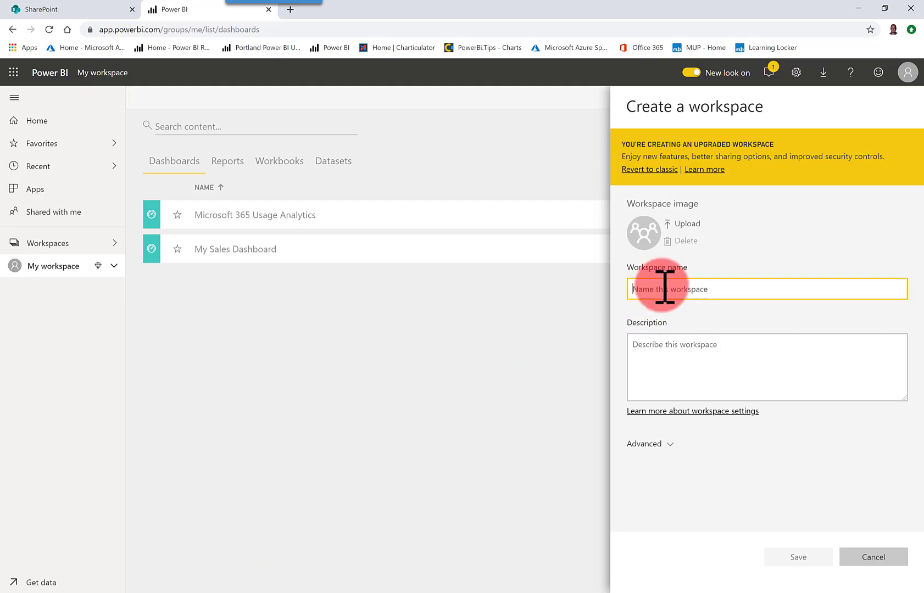
pyautogui.write('Contoso')
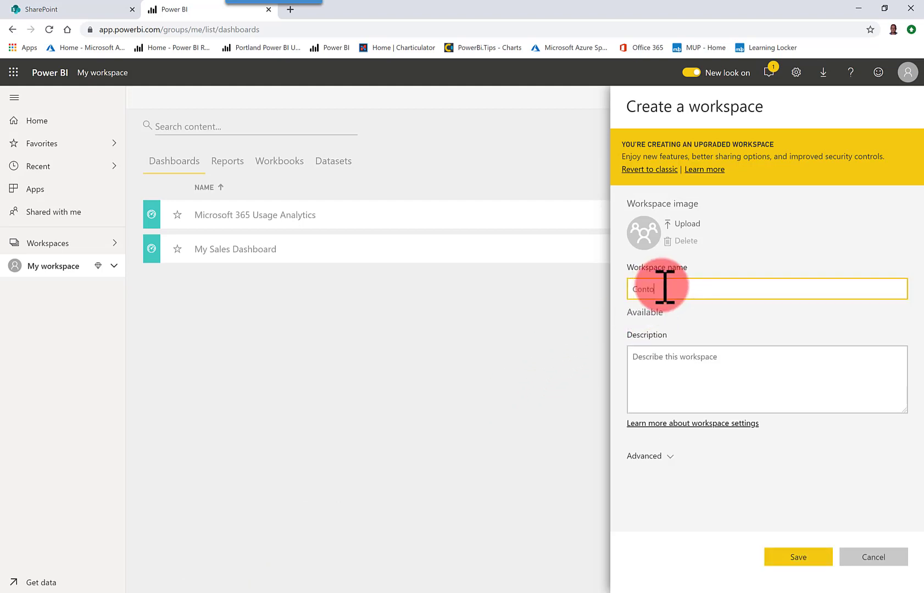
pyautogui.write(' Sales-')
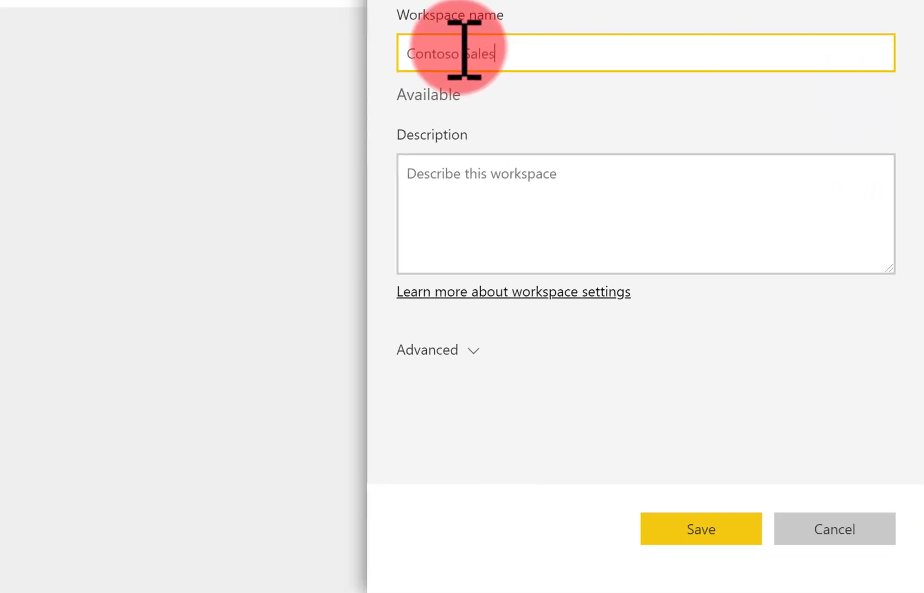
pyautogui.write('DEV')
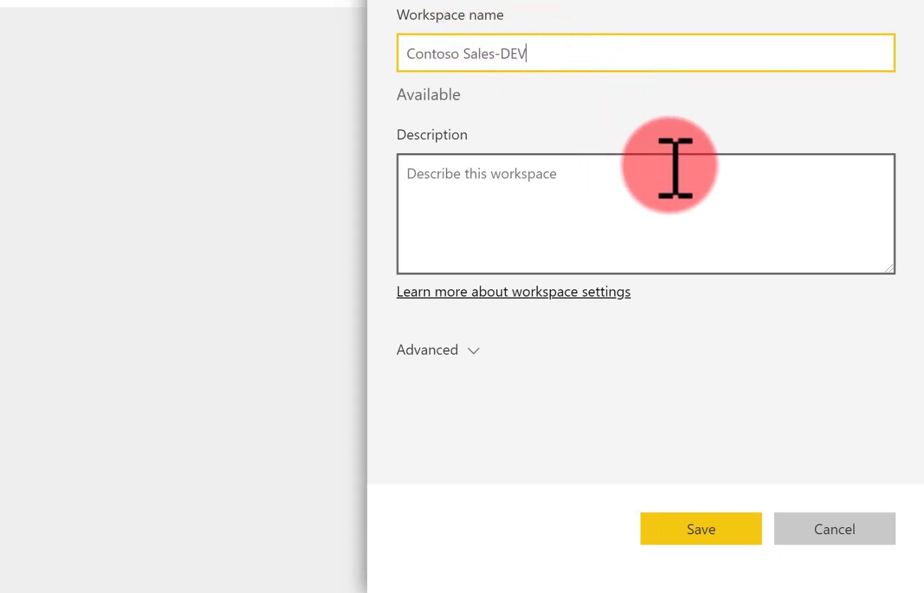
# - Under Advanced, link the Contoso Sales Project group as Workspace OneDrive and save the workspace
pyautogui.click(472, 351)
pyautogui.scroll(-6, 514, 350)
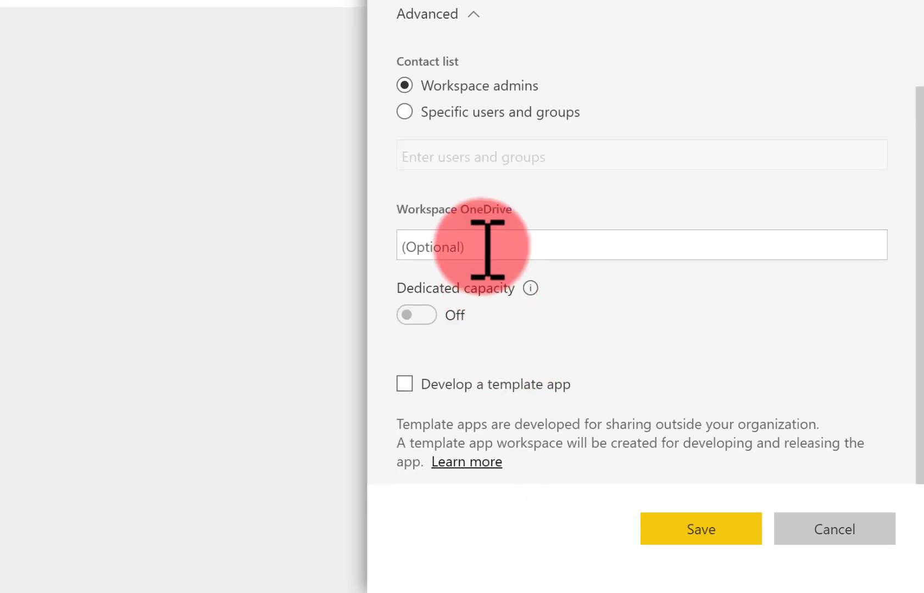
pyautogui.write('conto')
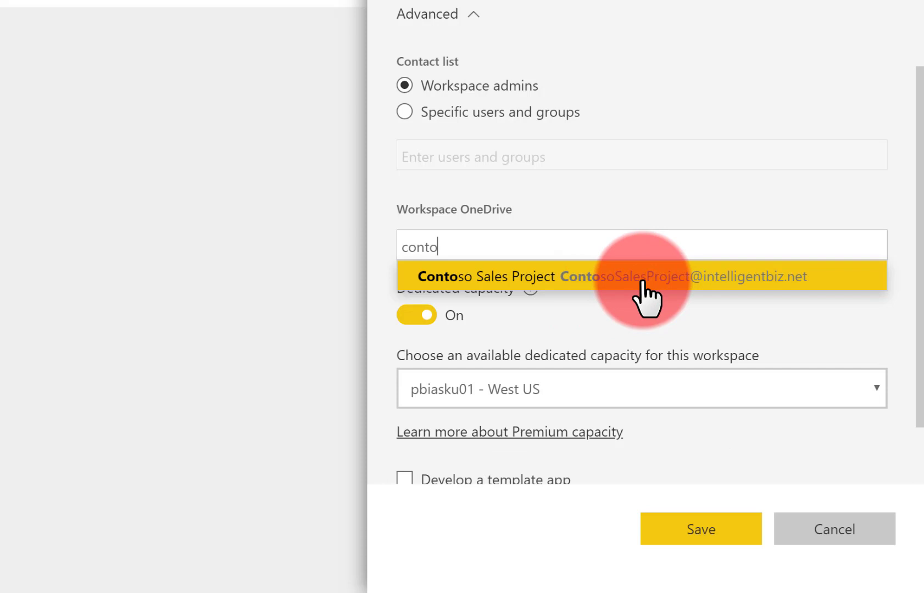
pyautogui.click(641, 281)
pyautogui.scroll(-2, 754, 333)
pyautogui.click(703, 526)
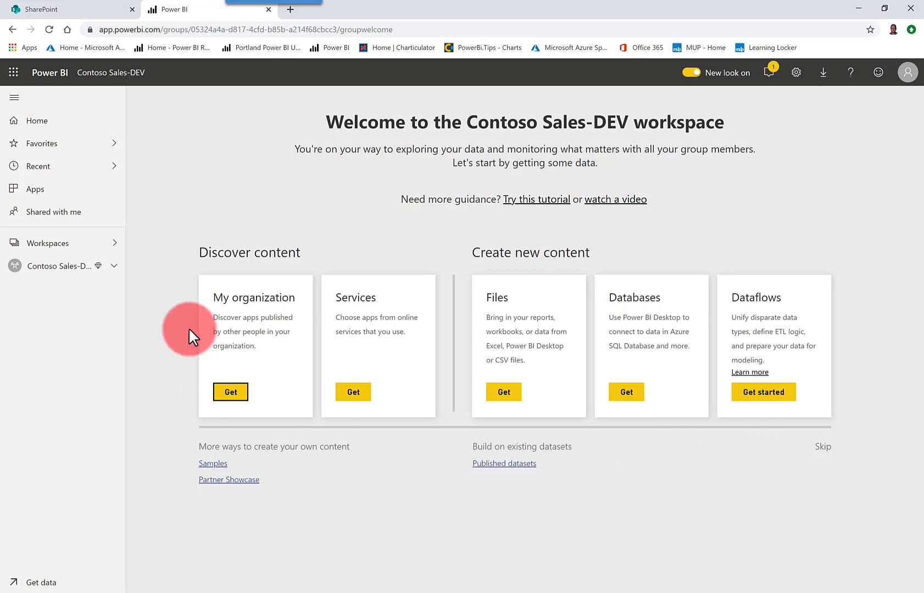
# - Back in SharePoint, refresh the start page and open the Contoso Sales Project site's Documents library
pyautogui.click(82, 33)
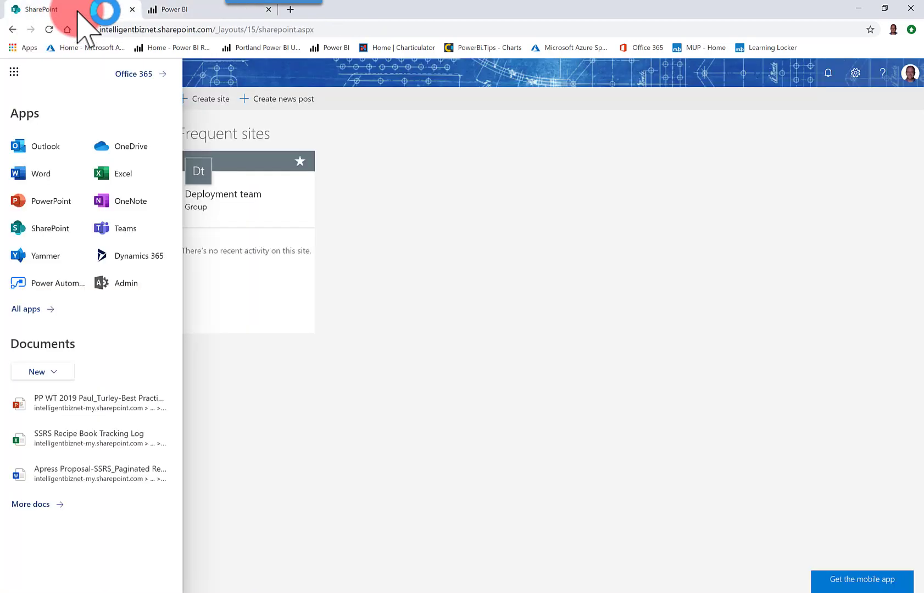
pyautogui.click(359, 199)
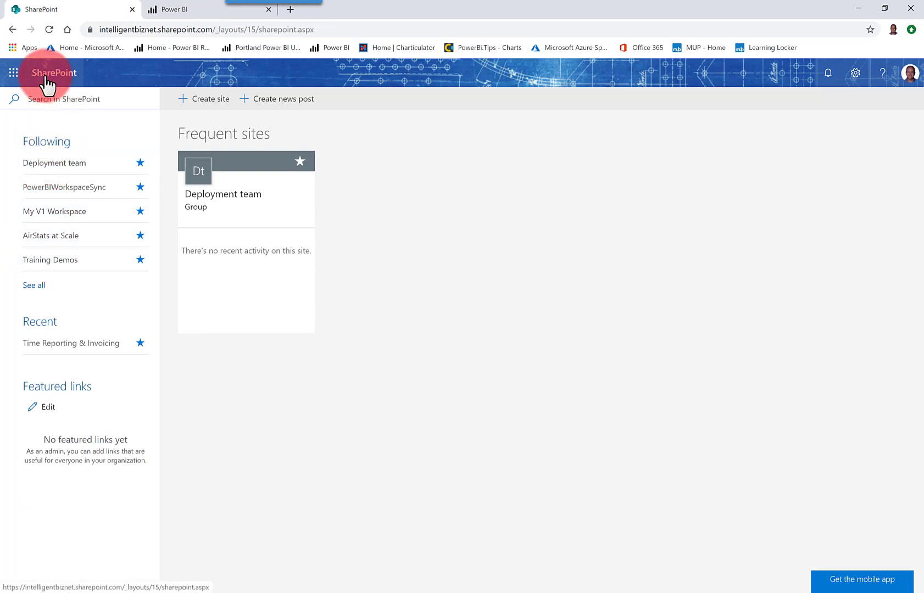
pyautogui.click(16, 80)
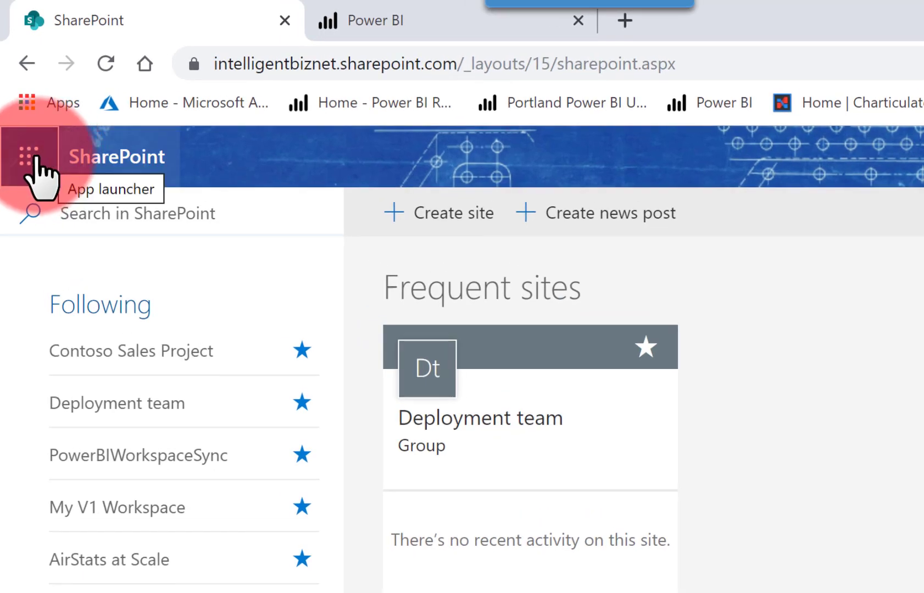
pyautogui.click(118, 165)
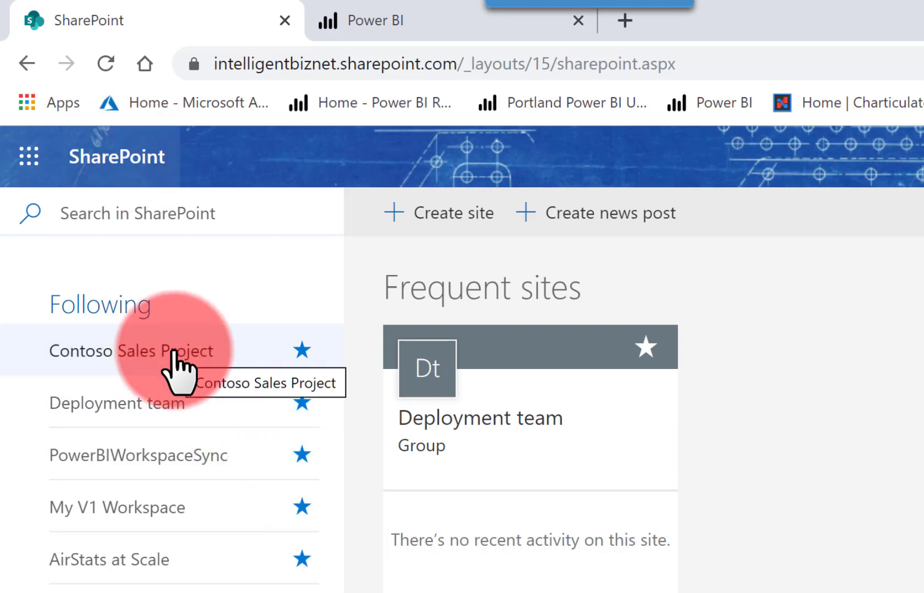
pyautogui.click(173, 351)
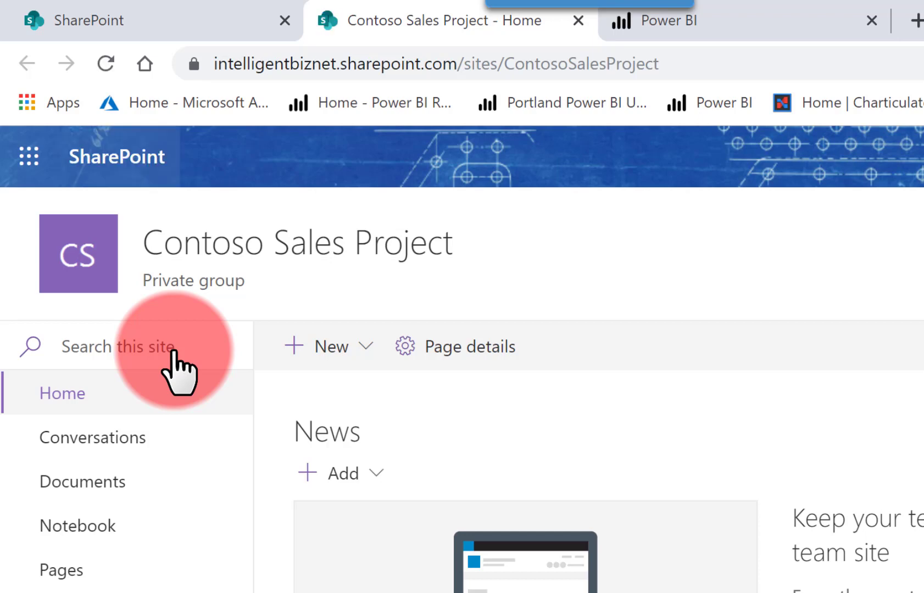
pyautogui.click(102, 482)
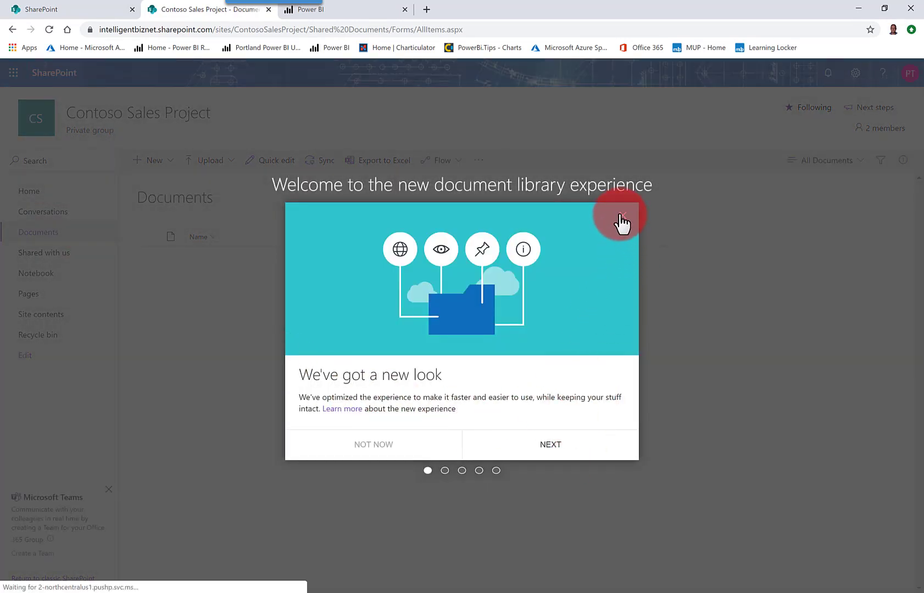
# - Dismiss the welcome message and create a new folder named Contoso Sales Project Files
pyautogui.click(621, 218)
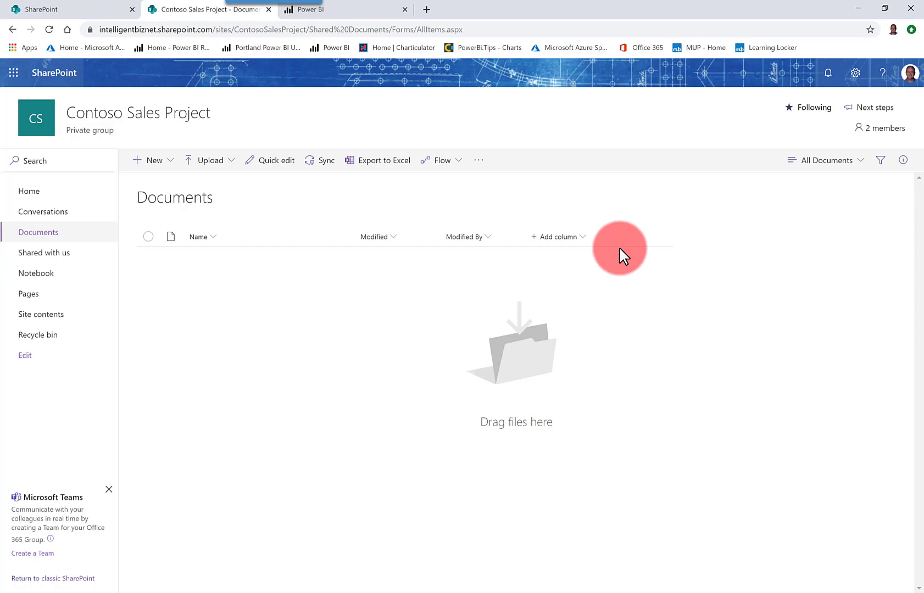
pyautogui.click(170, 165)
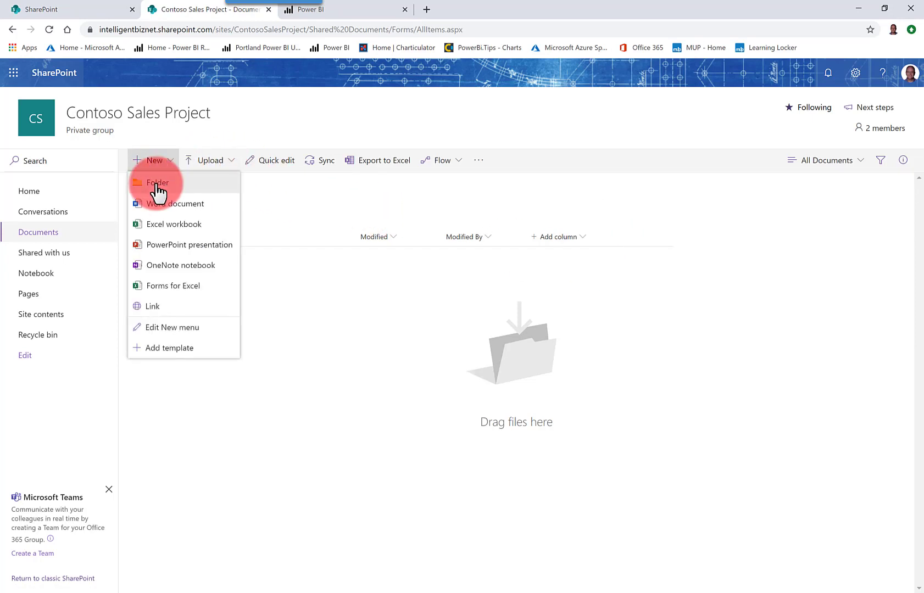
pyautogui.click(156, 185)
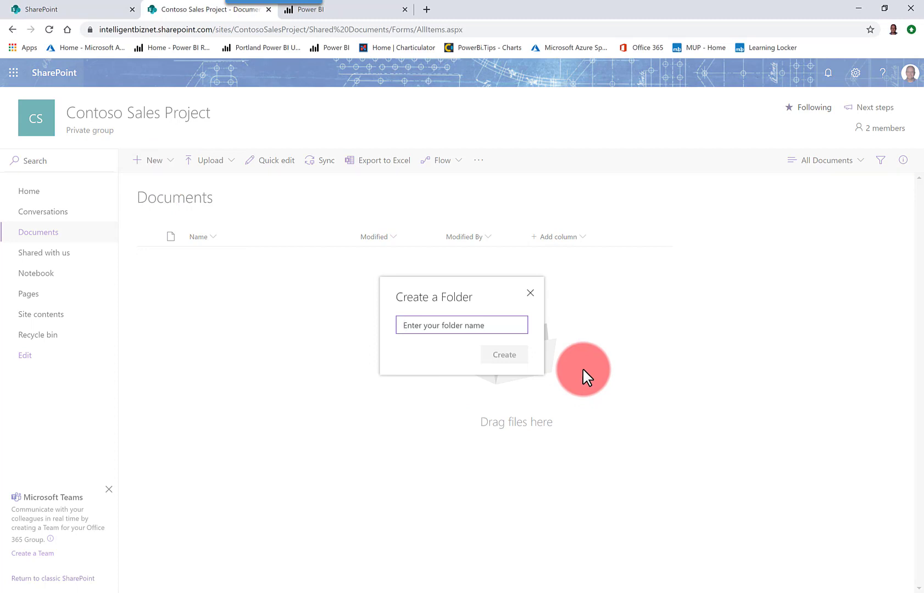
pyautogui.write('Contoso ')
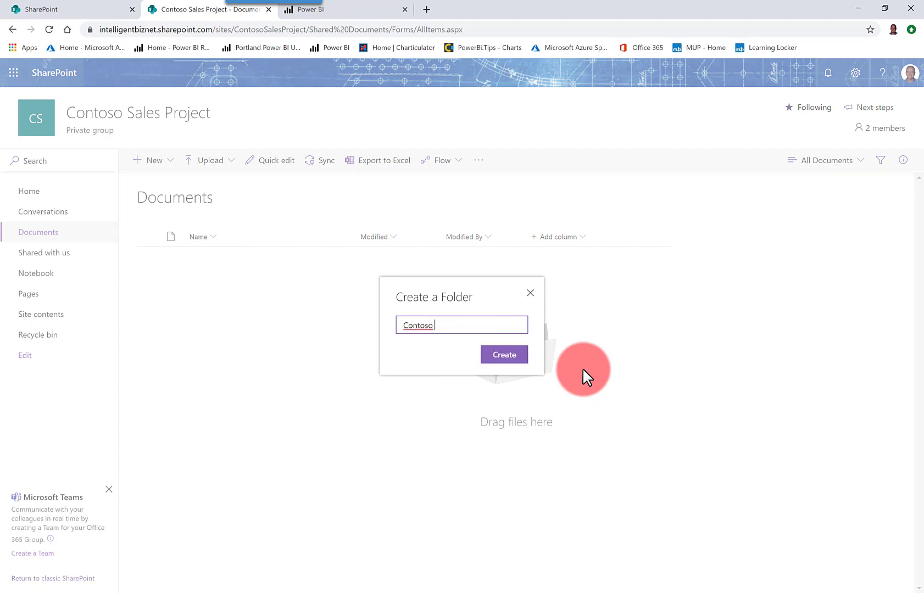
pyautogui.write('Sales Project Files')
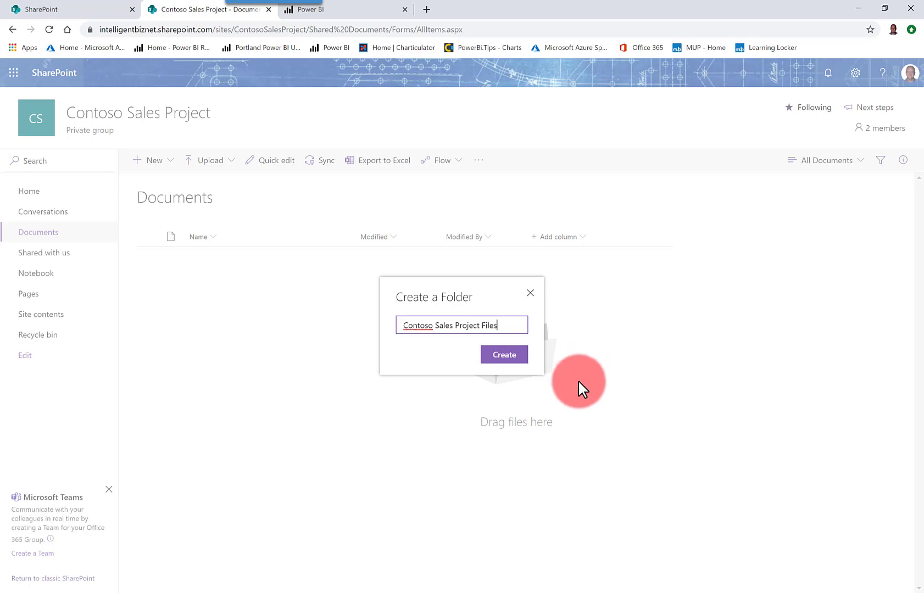
pyautogui.click(503, 355)
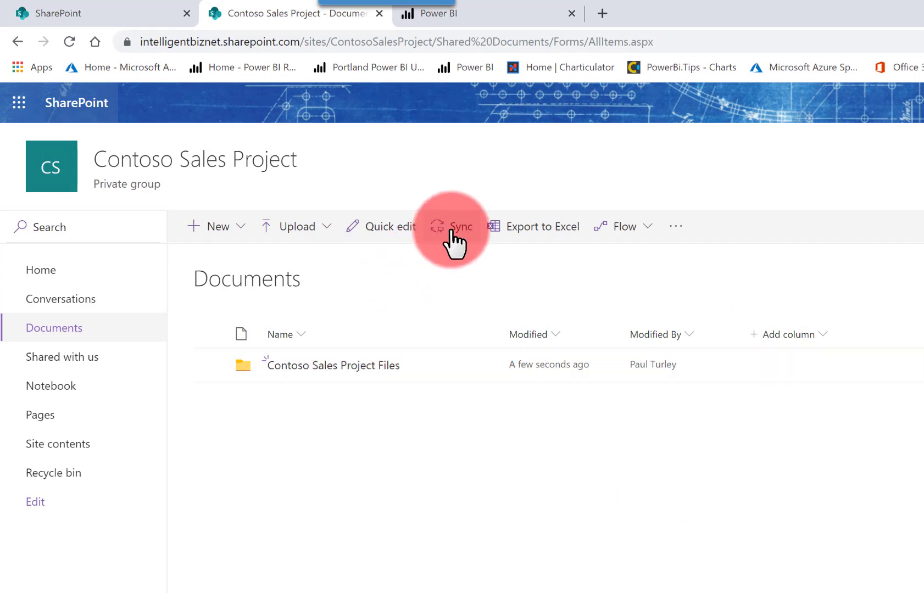
# - Sync the Documents library to this computer through Microsoft OneDrive
pyautogui.click(584, 233)
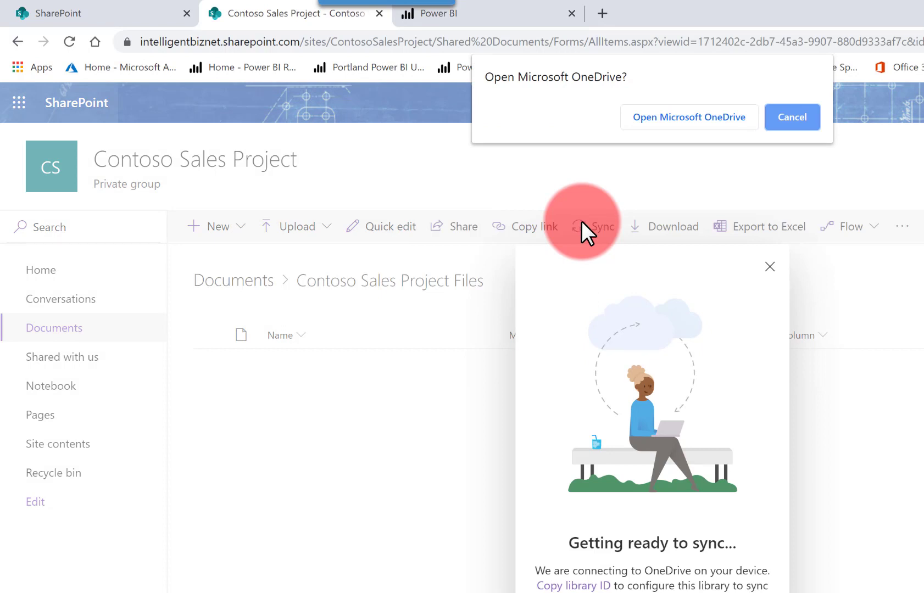
pyautogui.click(691, 121)
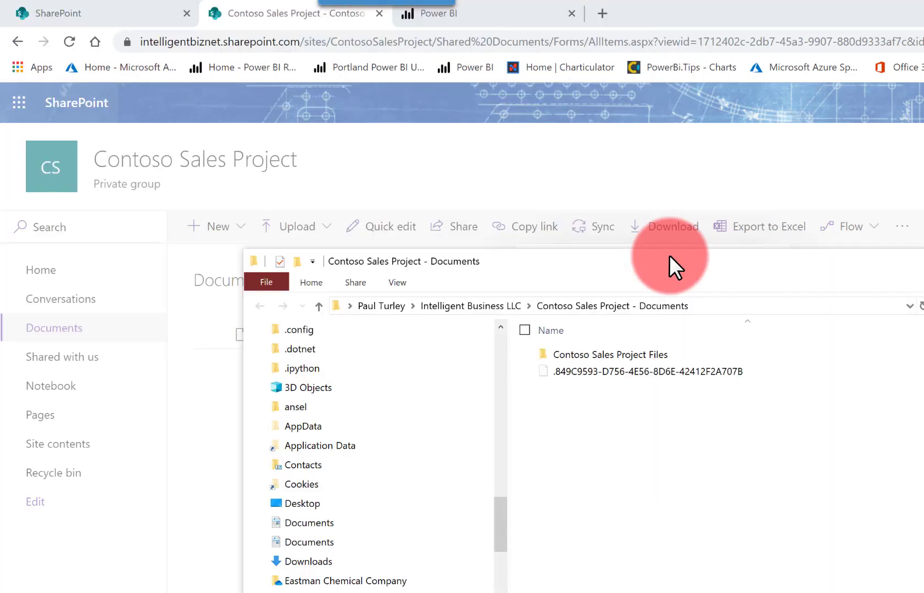
# - Move the synced library window up and open the empty Contoso Sales Project Files folder
pyautogui.moveTo(627, 139); pyautogui.dragTo(609, 119)
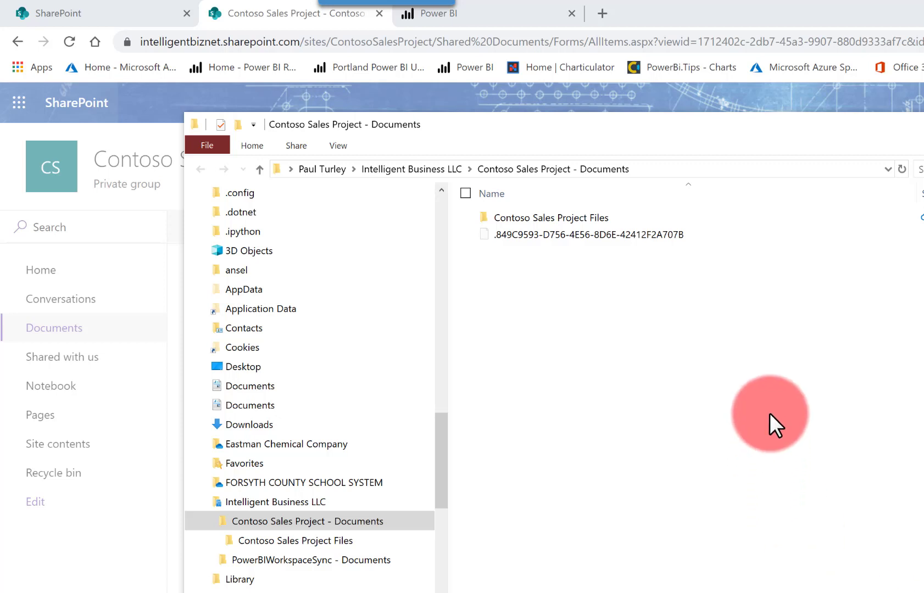
pyautogui.click(572, 215)
pyautogui.doubleClick(561, 216)
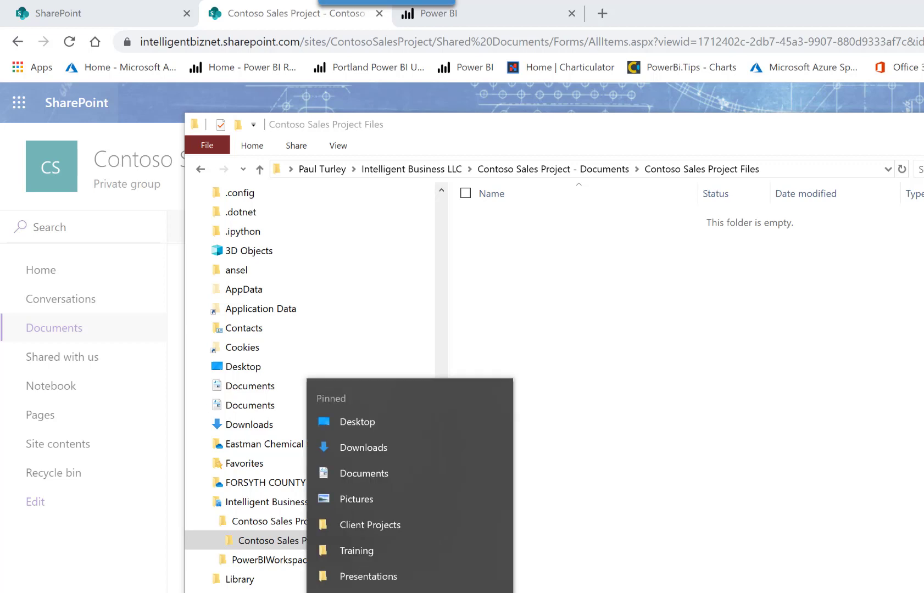
# - In a second Explorer window, open C:\Power BI Next Level Workshop\Starting & Completed Projects and select the Dynamic Reporting pbix
pyautogui.click(409, 590)
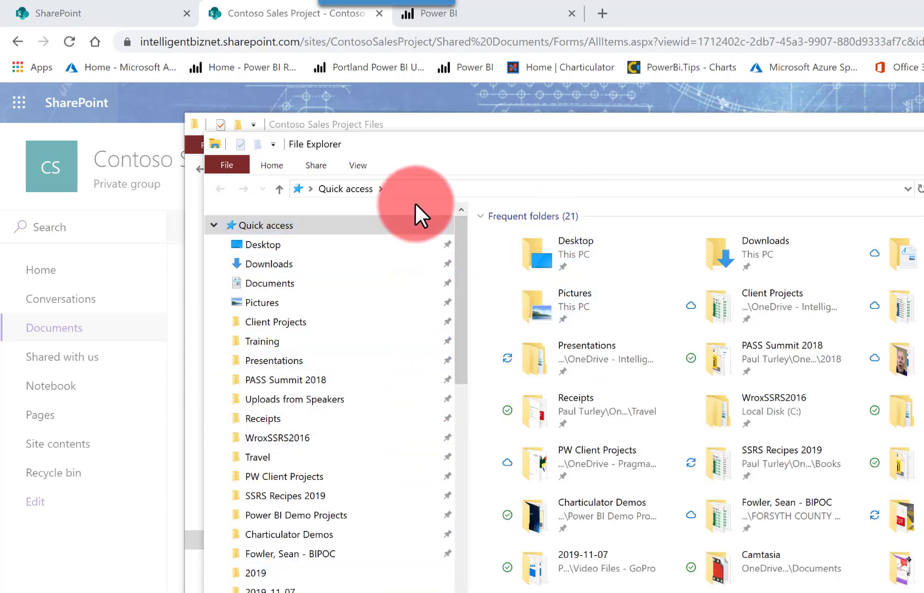
pyautogui.click(476, 188)
pyautogui.write('c:')
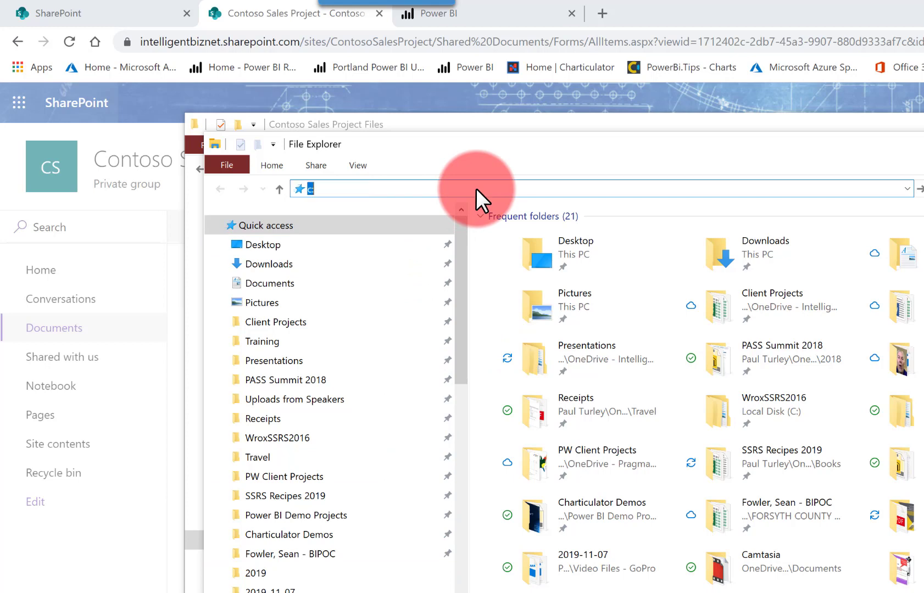
pyautogui.press('Return')
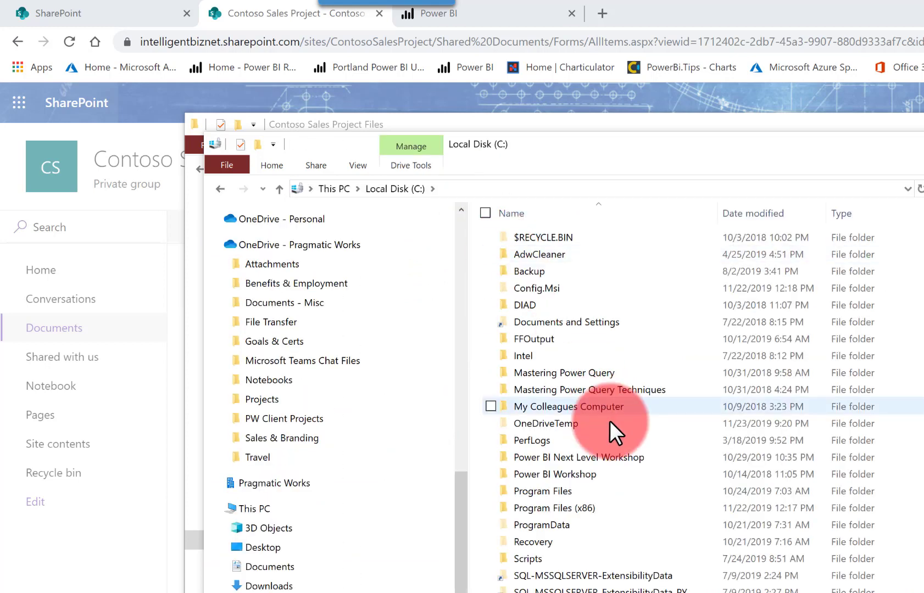
pyautogui.doubleClick(625, 458)
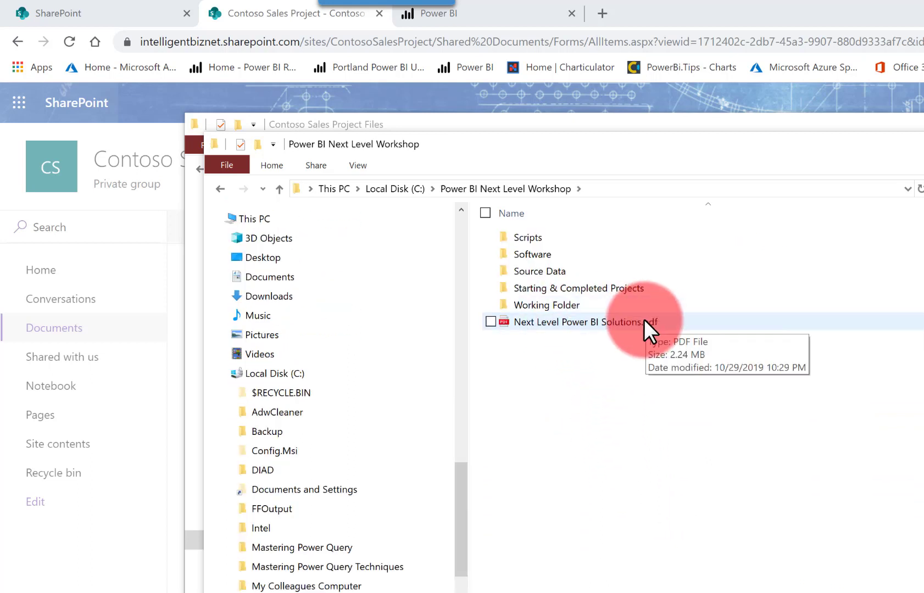
pyautogui.doubleClick(616, 293)
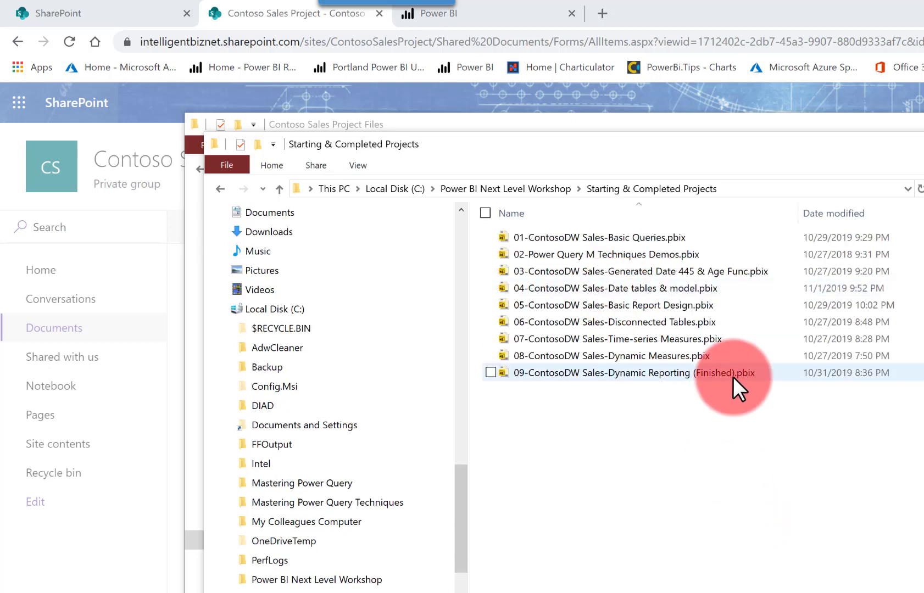
pyautogui.click(728, 373)
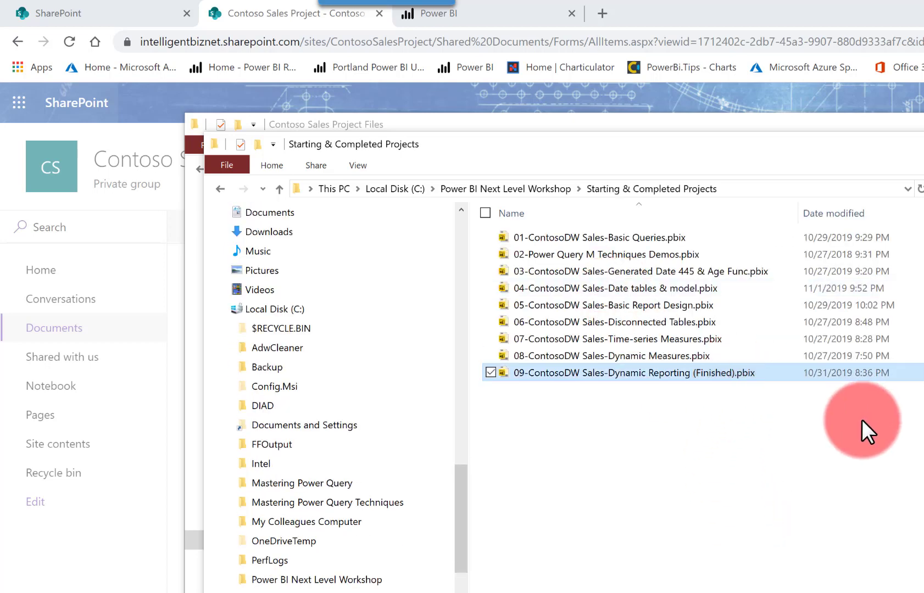
pyautogui.moveTo(704, 147); pyautogui.dragTo(790, 229)
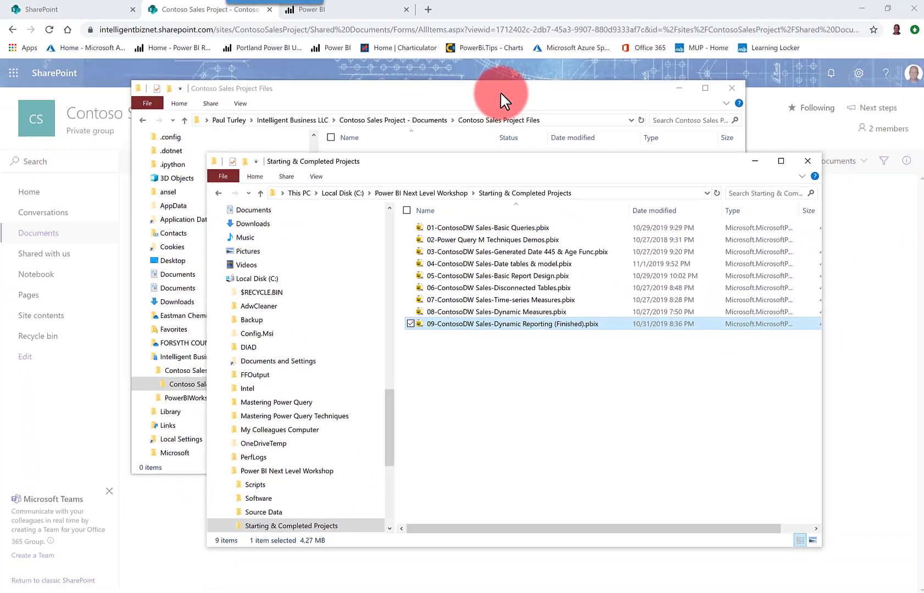
# - Paste the Dynamic Reporting pbix into the synced Contoso Sales Project Files folder
pyautogui.click(704, 128)
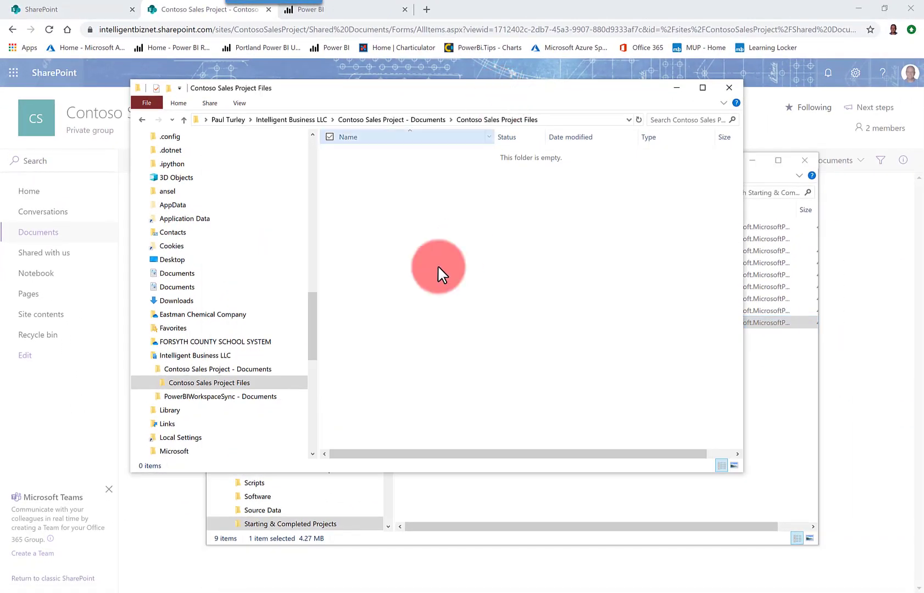
pyautogui.rightClick(403, 281)
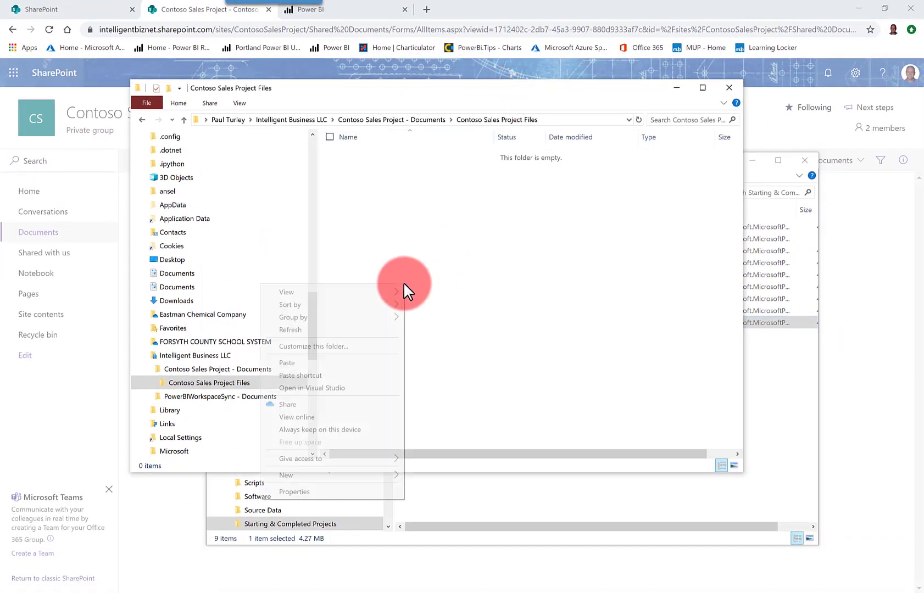
pyautogui.click(303, 362)
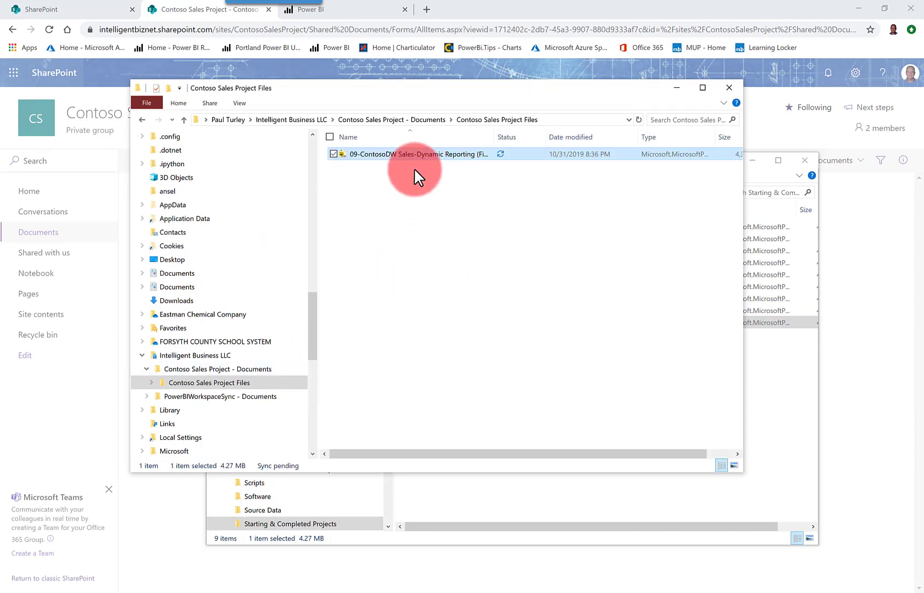
# - Rename the pasted file to ContosoDW Sales-Dataset.pbix, check OneDrive sync, and return to Power BI
pyautogui.click(425, 153)
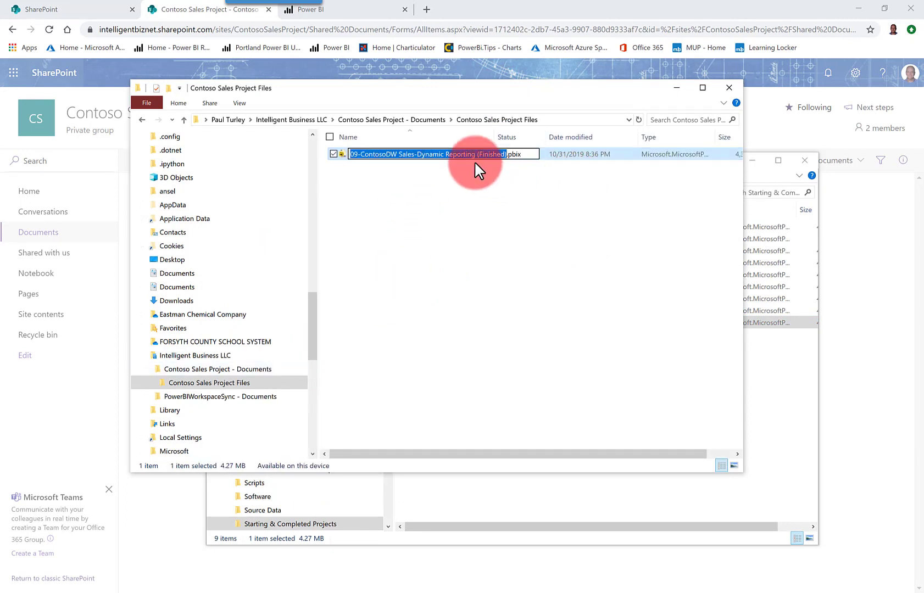
pyautogui.click(439, 155)
pyautogui.moveTo(418, 154); pyautogui.dragTo(509, 155)
pyautogui.write('Dataset')
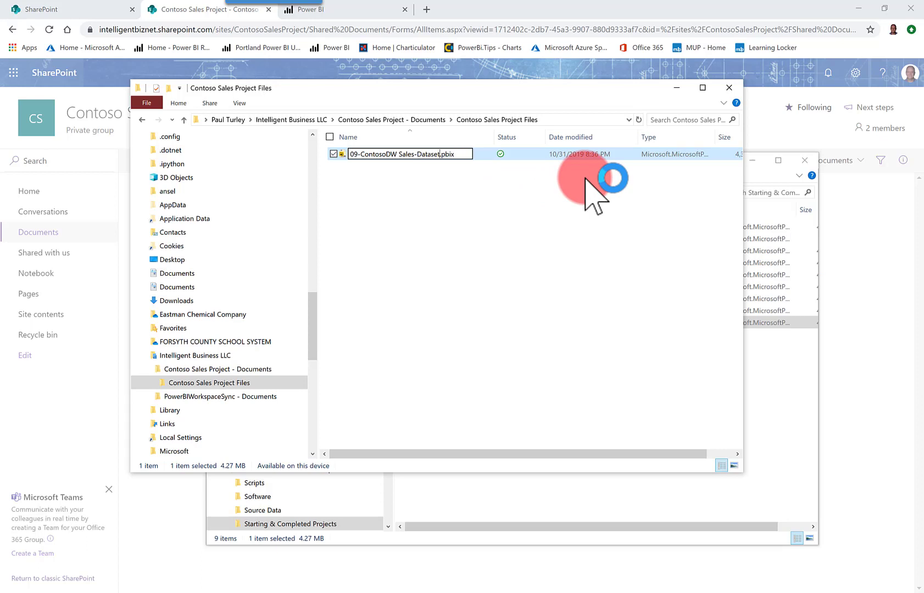
pyautogui.press('Home')
pyautogui.press('Delete')
pyautogui.press('Delete')
pyautogui.press('Delete')
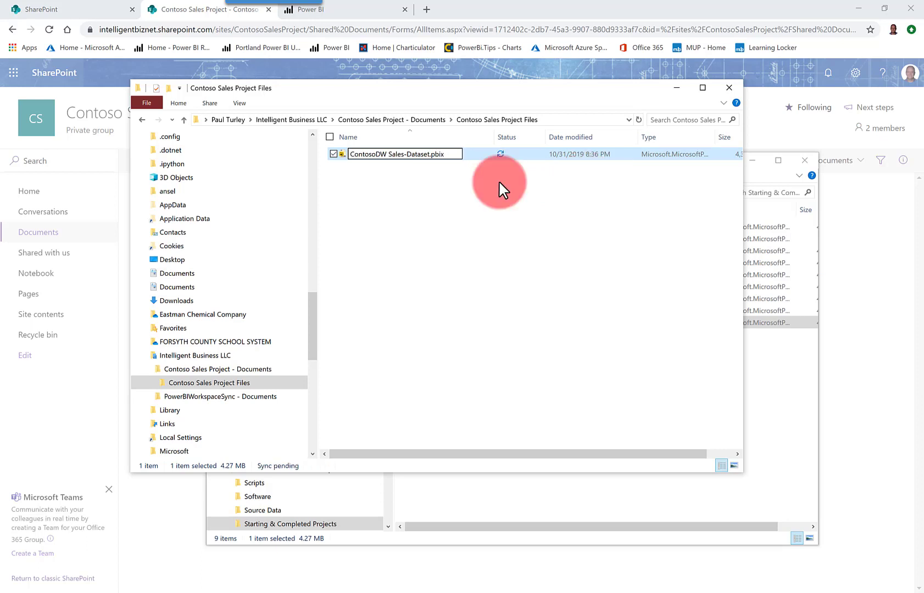
pyautogui.click(455, 223)
pyautogui.click(679, 589)
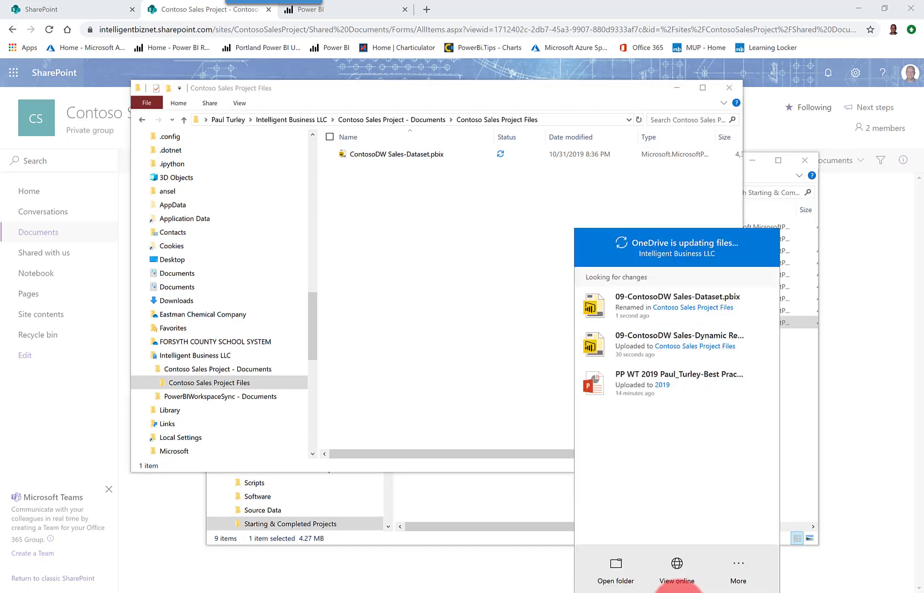
pyautogui.click(351, 10)
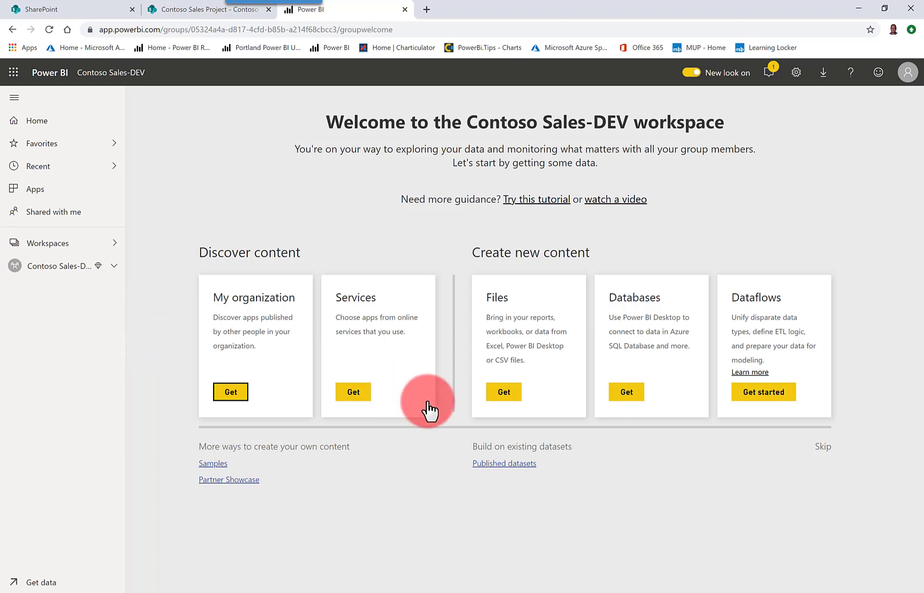
# - Connect to ContosoDW Sales-Dataset.pbix via Files from OneDrive – Contoso Sales Project's Contoso Sales Project Files folder
pyautogui.click(505, 396)
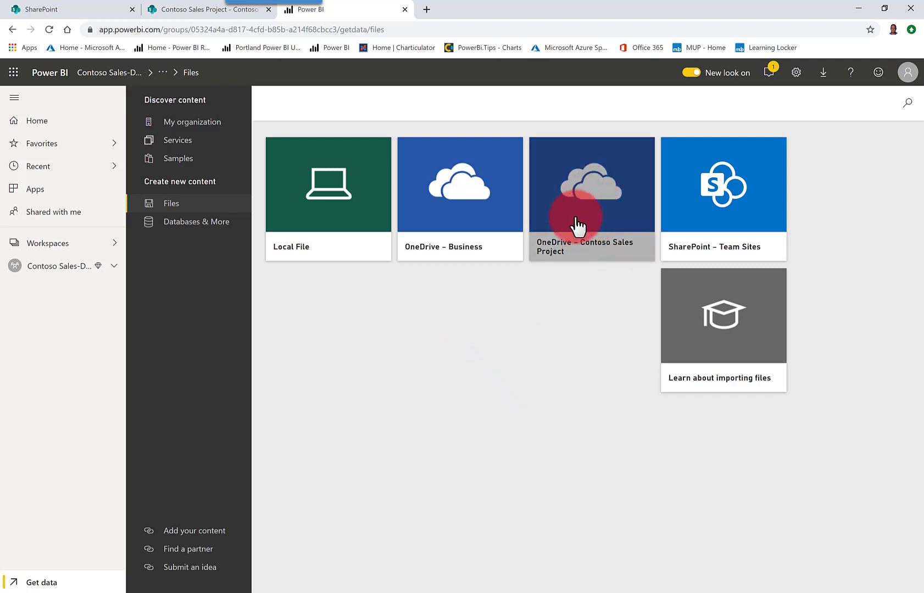
pyautogui.click(595, 251)
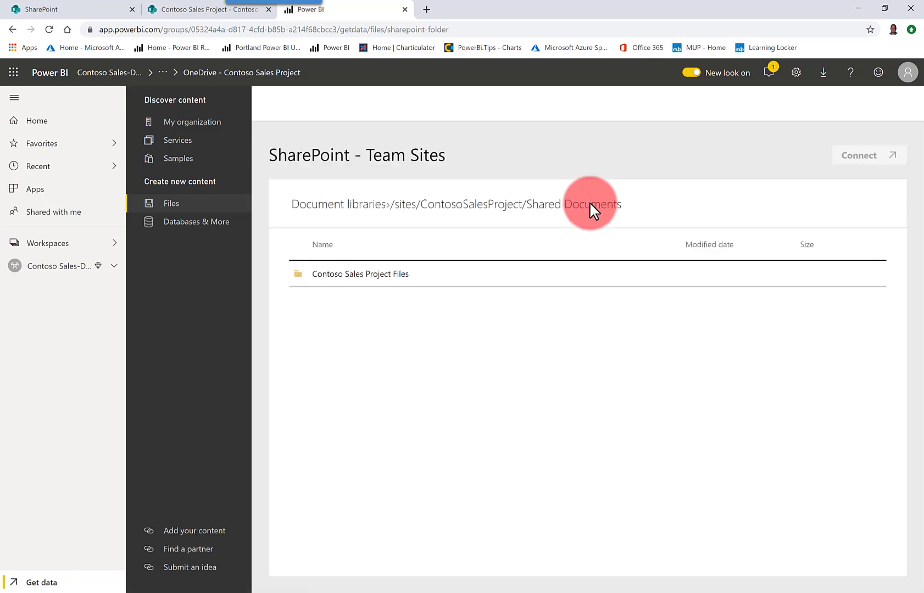
pyautogui.click(360, 275)
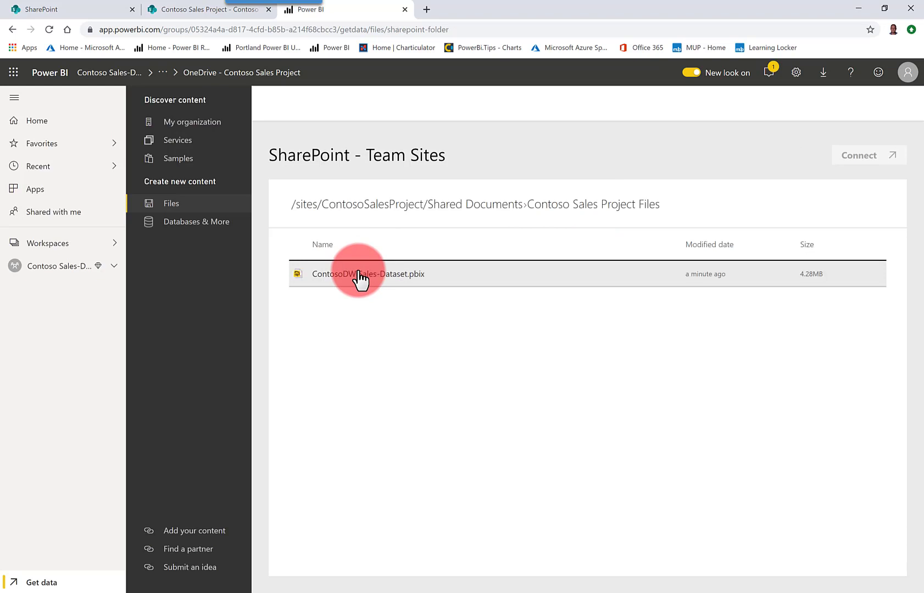
pyautogui.click(409, 277)
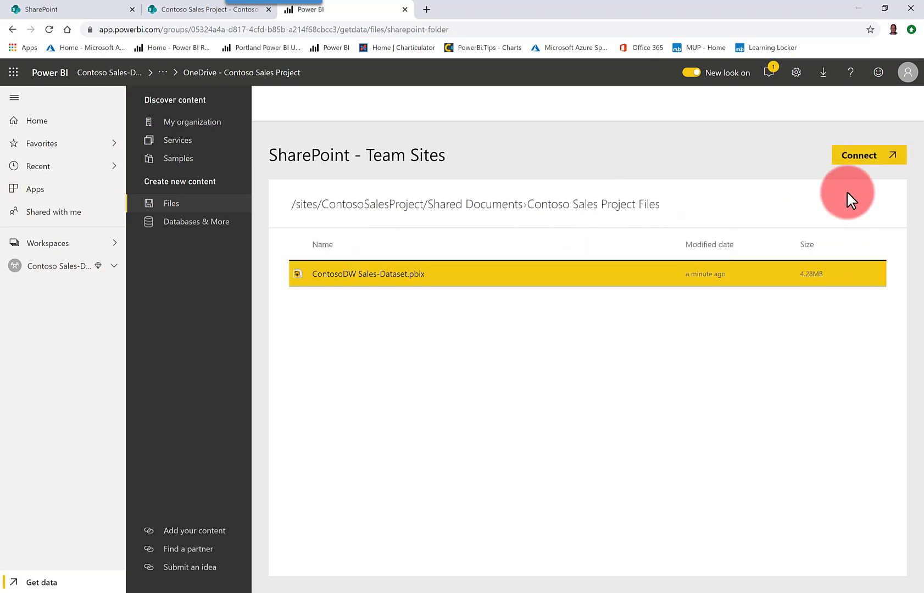
pyautogui.click(858, 160)
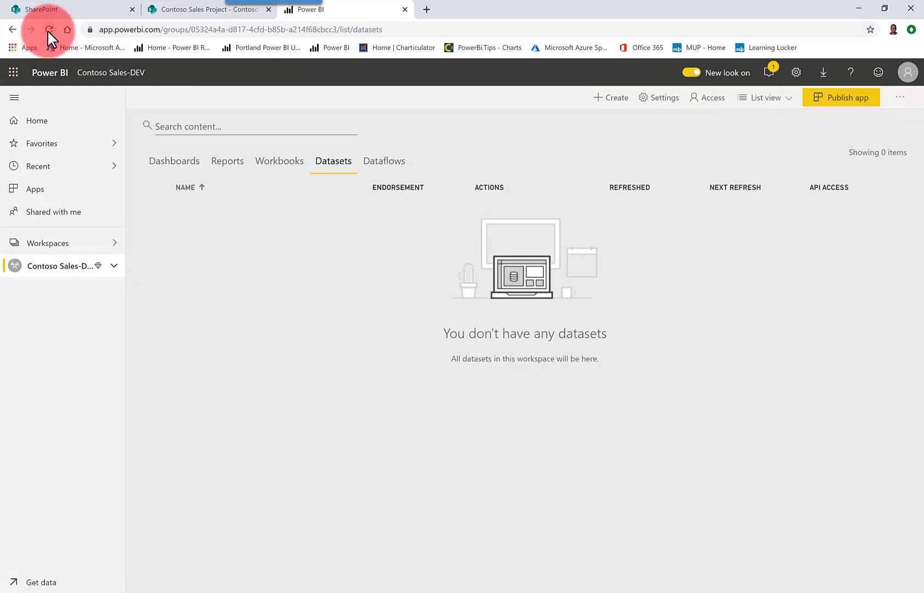
# - Reload the workspace and open the ContosoDW Sales-Dataset report on its Sales Summary page
pyautogui.click(49, 29)
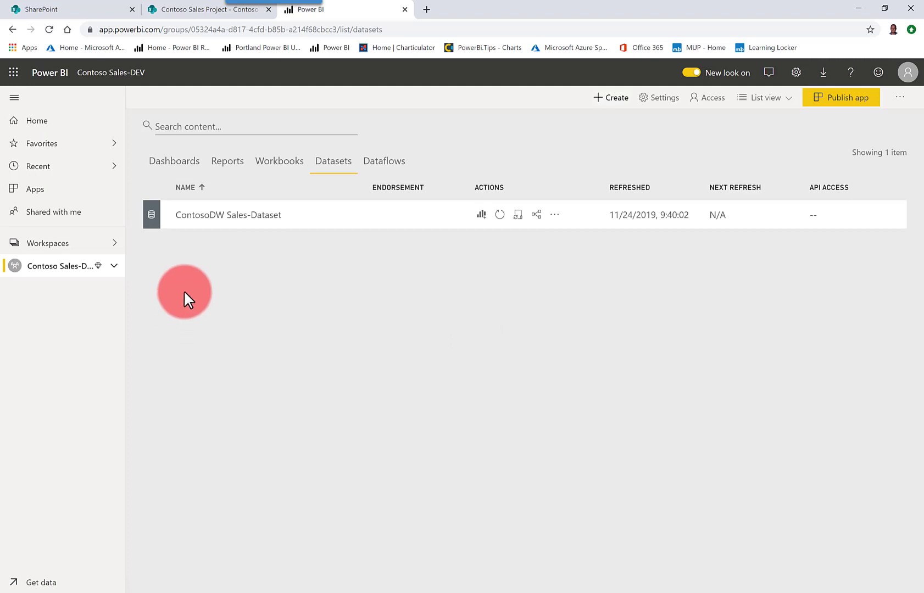
pyautogui.click(222, 164)
pyautogui.click(243, 214)
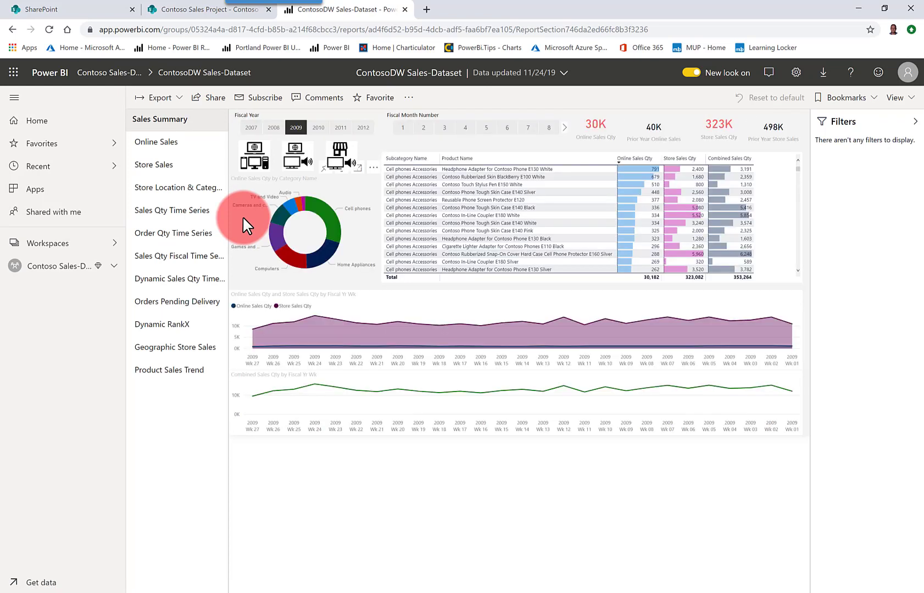
pyautogui.click(291, 591)
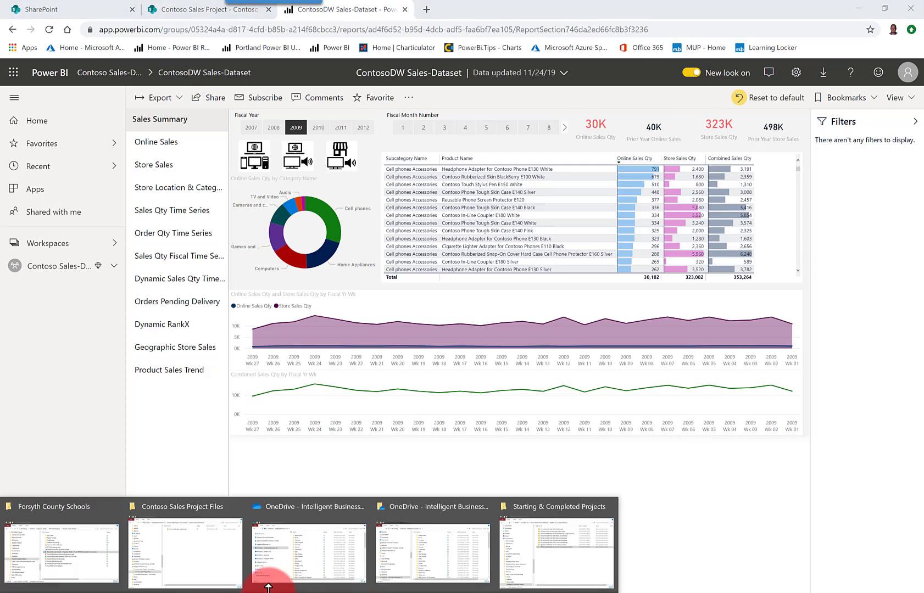
# - Open the synced ContosoDW Sales-Dataset.pbix from Contoso Sales Project Files in Power BI Desktop
pyautogui.click(219, 560)
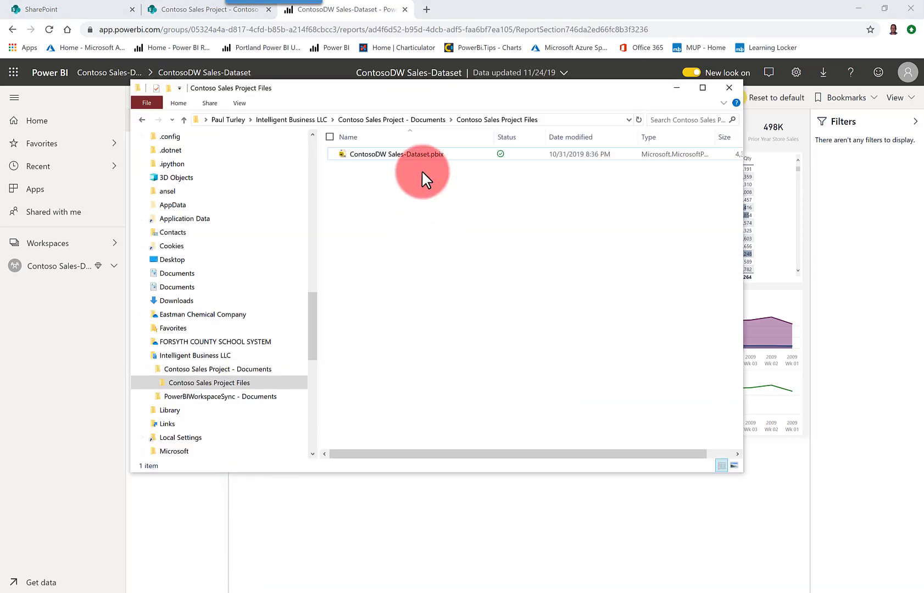
pyautogui.click(419, 154)
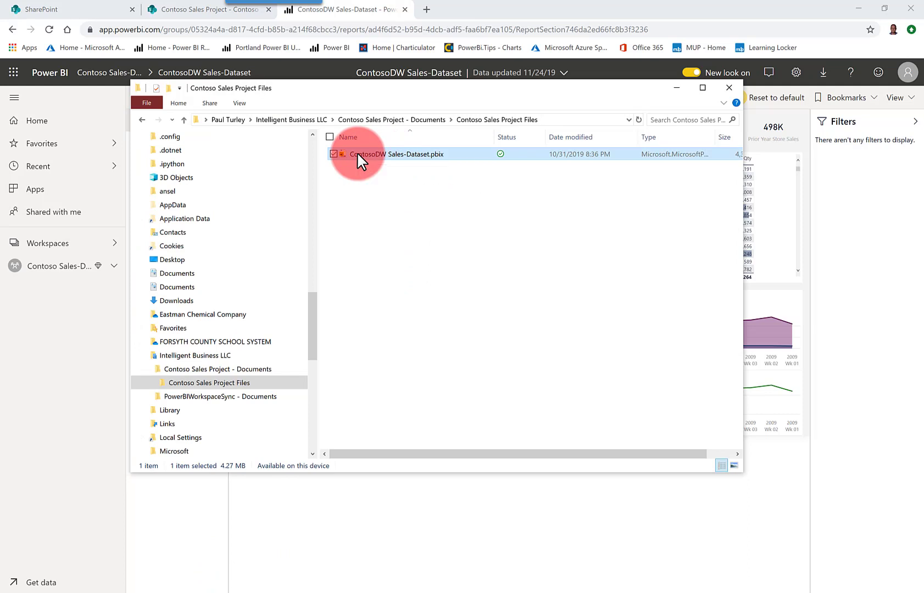
pyautogui.doubleClick(356, 152)
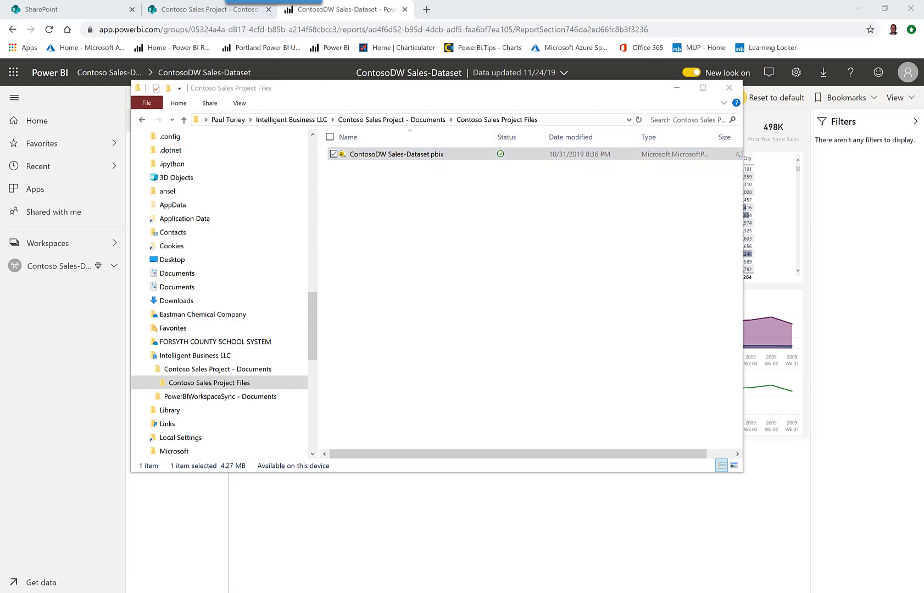
pyautogui.click(390, 290)
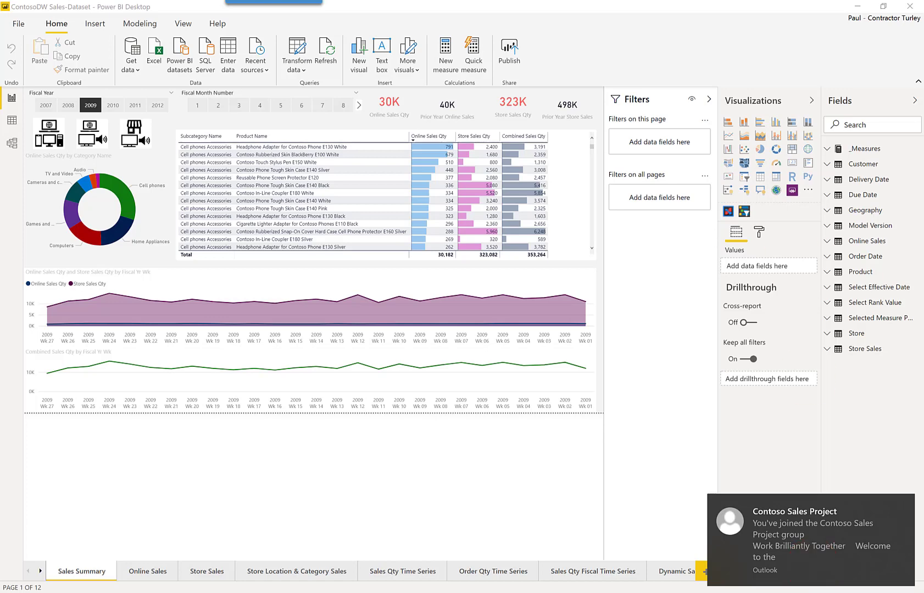
# - Close the Outlook group-welcome email to get back to the project folder
pyautogui.moveTo(307, 0); pyautogui.dragTo(419, 92)
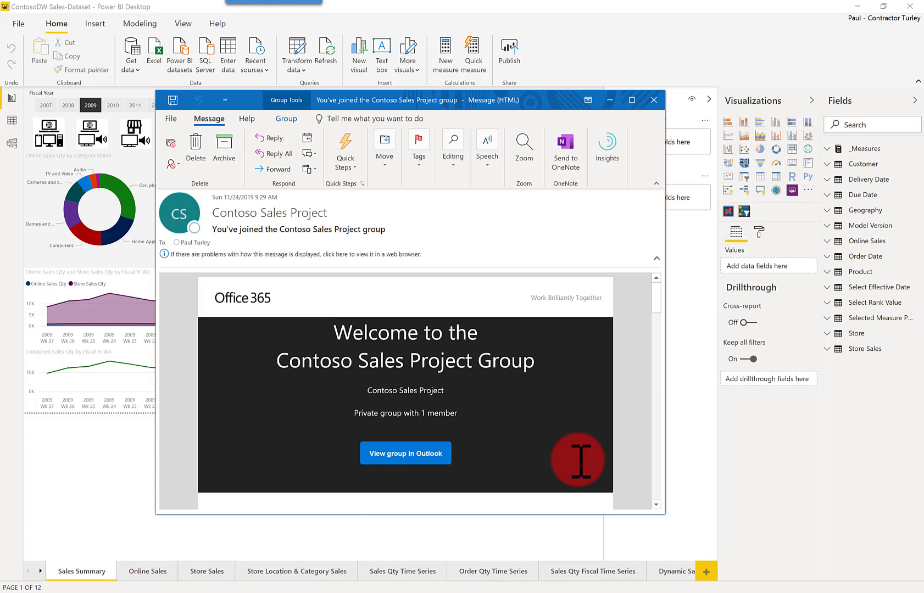
pyautogui.click(654, 100)
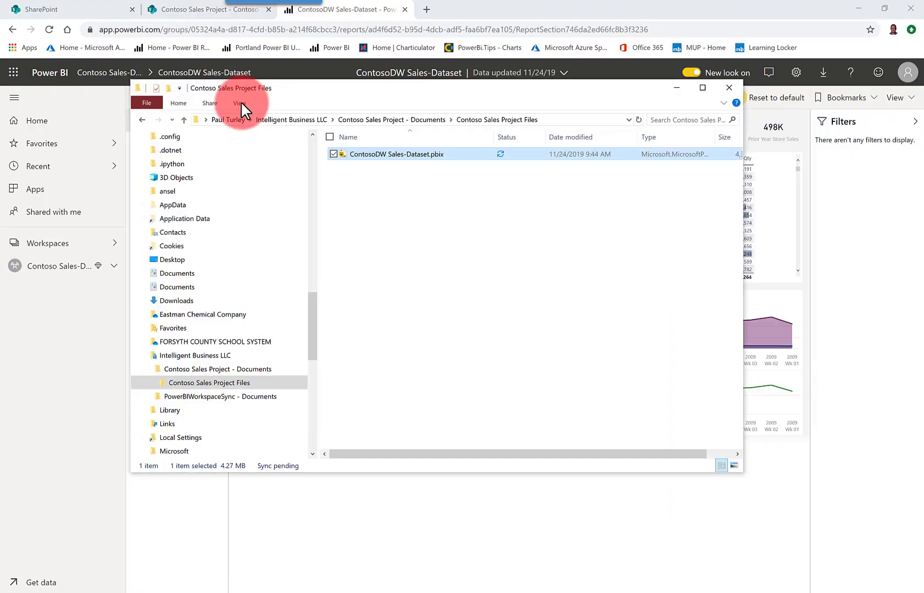
# - Switch the folder to Large icons and reopen ContosoDW Sales-Dataset.pbix in Power BI Desktop
pyautogui.click(241, 101)
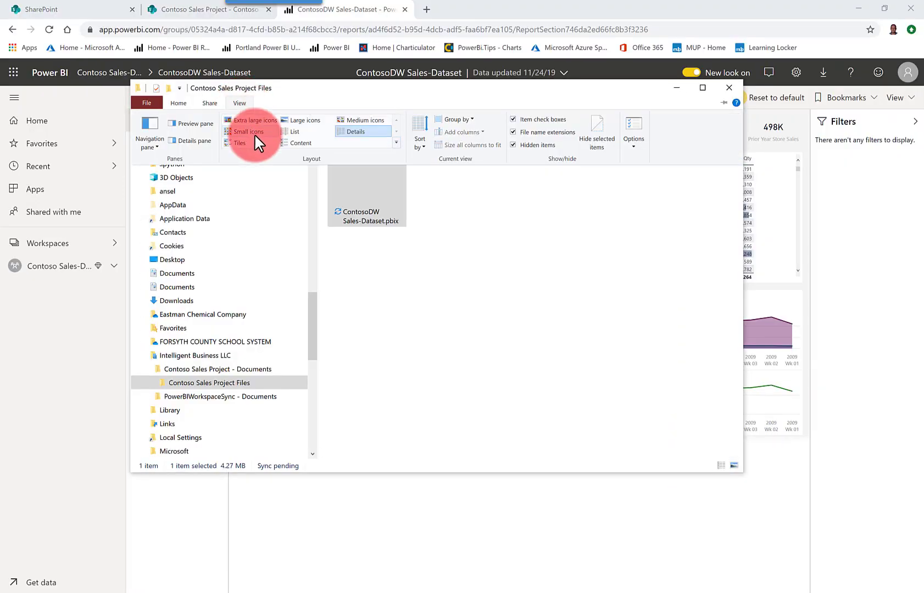
pyautogui.click(298, 122)
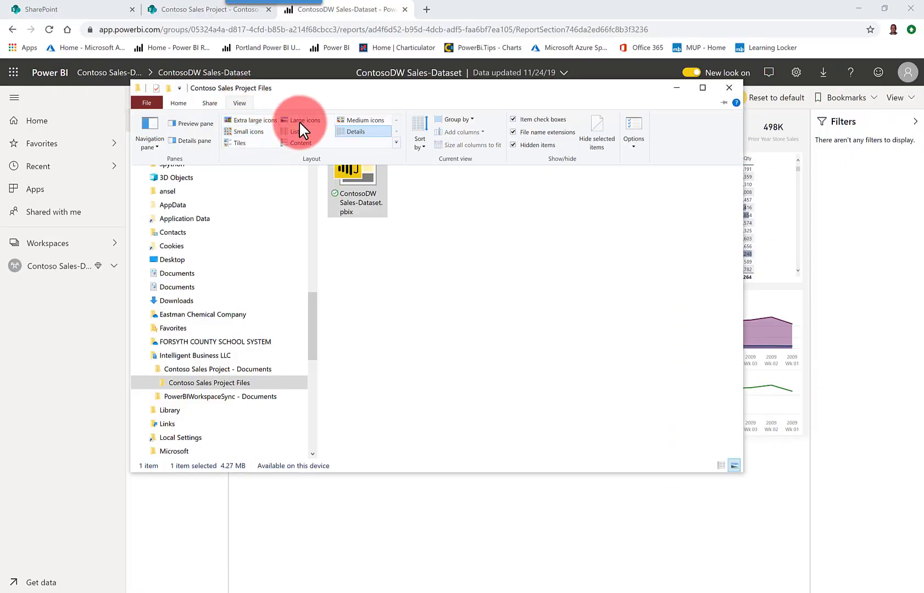
pyautogui.click(299, 120)
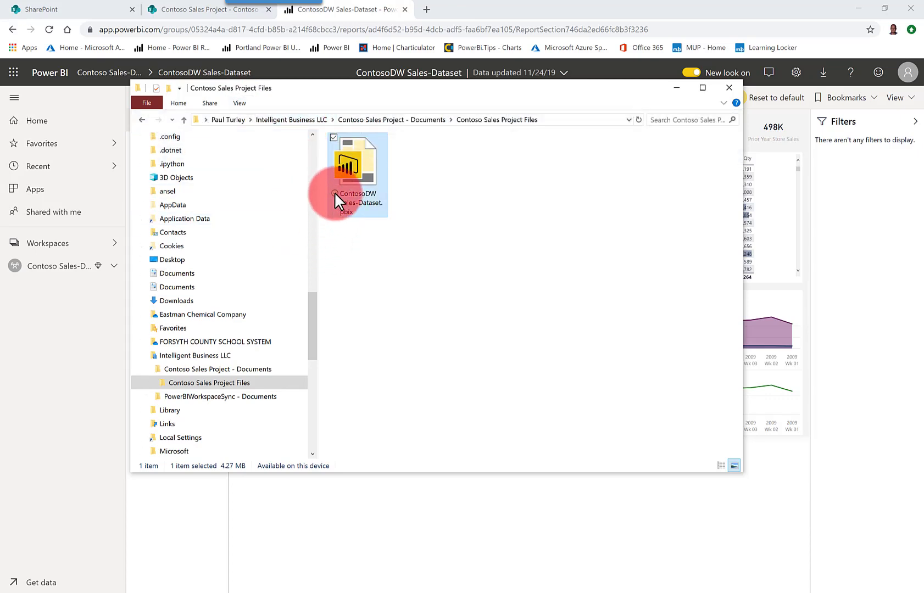
pyautogui.moveTo(404, 83); pyautogui.dragTo(430, 130)
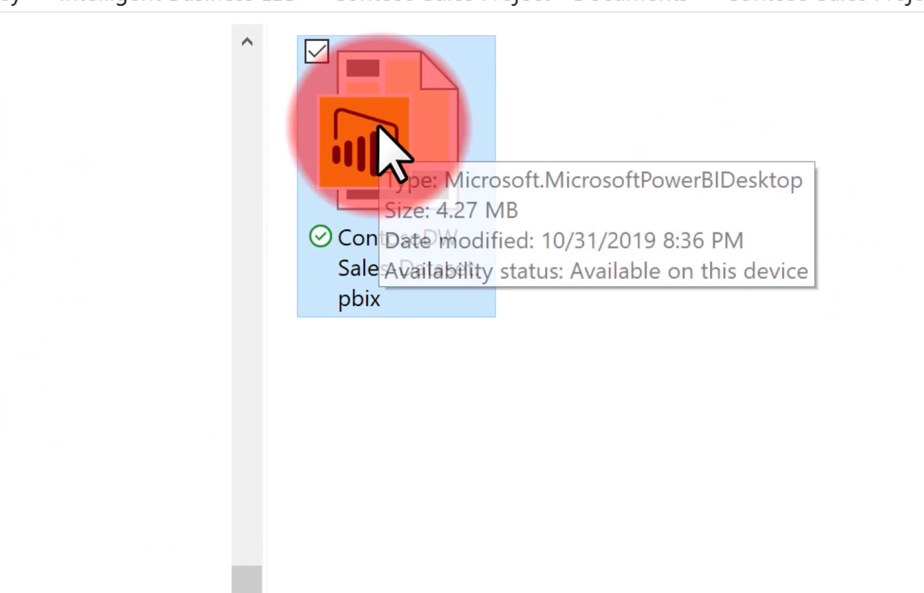
pyautogui.doubleClick(378, 128)
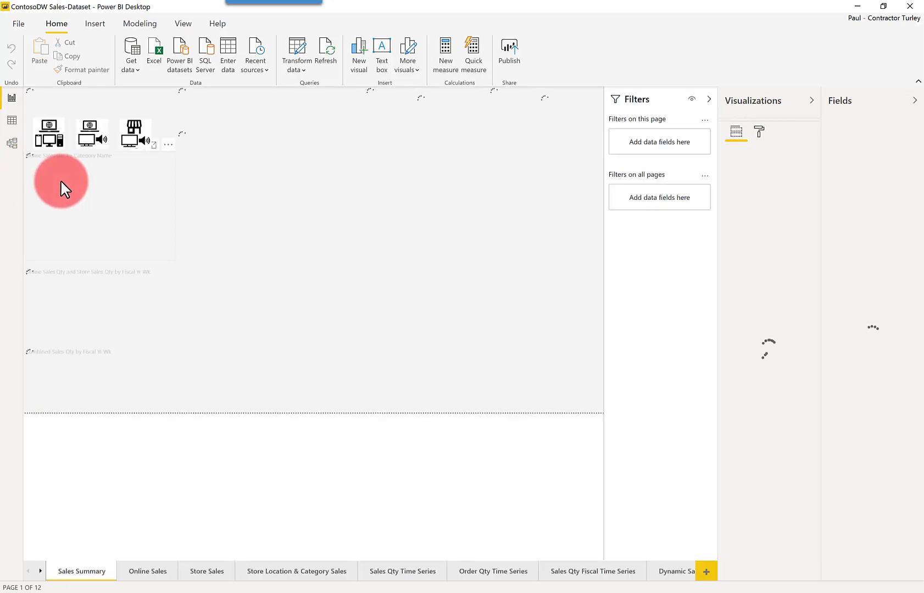
# - In Model view, move the Online Sales table up and left, and save the pbix on closing
pyautogui.click(12, 143)
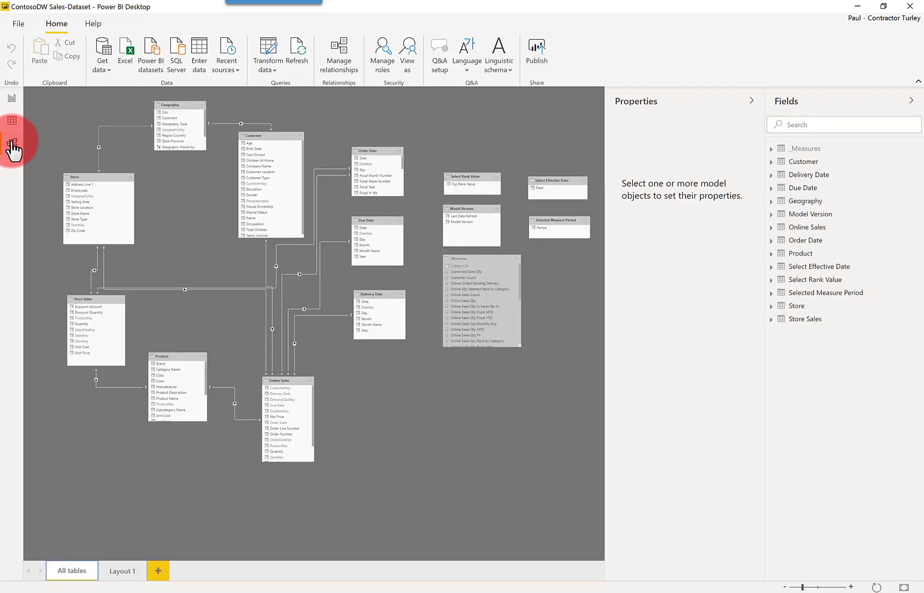
pyautogui.click(289, 375)
pyautogui.moveTo(289, 379); pyautogui.dragTo(265, 310)
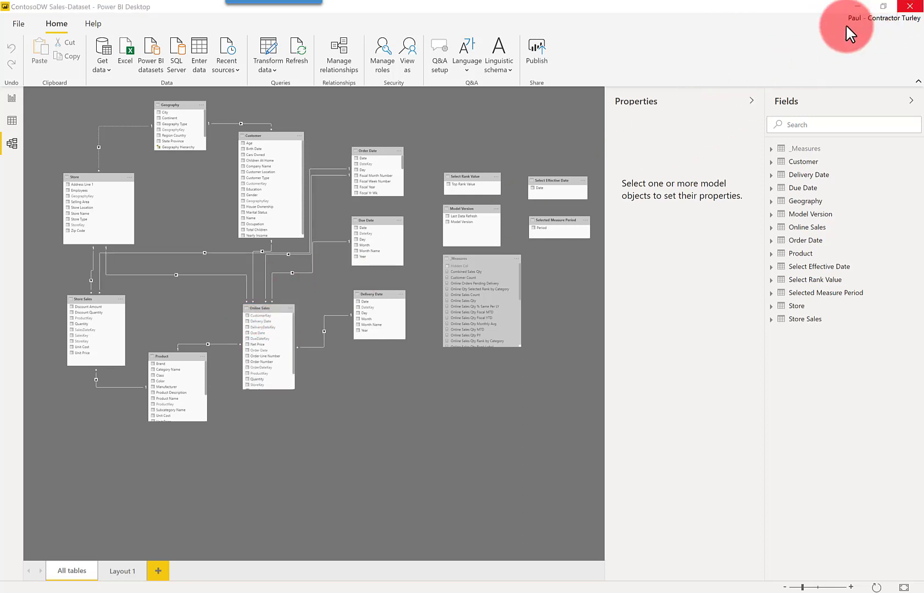
pyautogui.click(473, 318)
# - Reopen the pbix from the project folder and check OneDrive shows it uploaded and up to date
pyautogui.moveTo(291, 589)
pyautogui.click(194, 569)
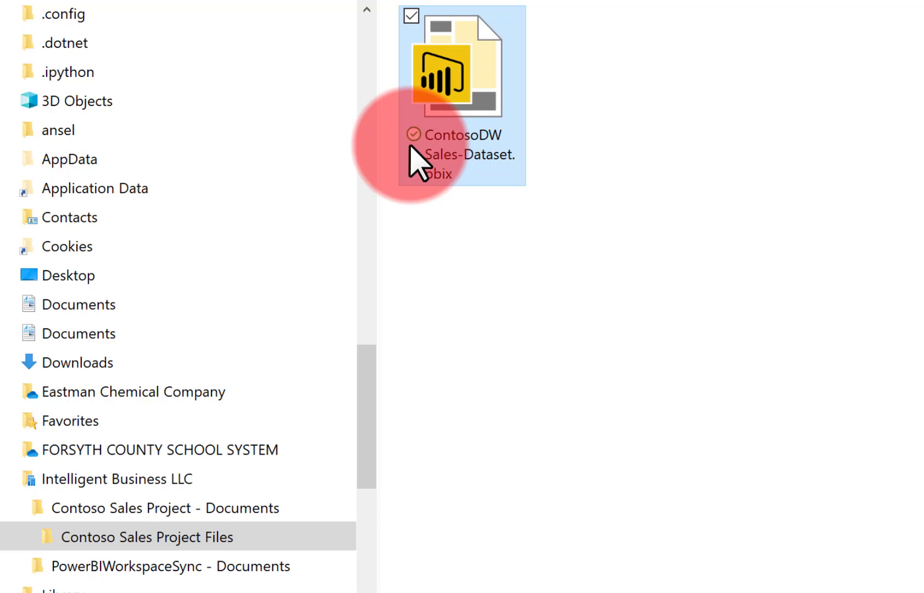
pyautogui.doubleClick(411, 148)
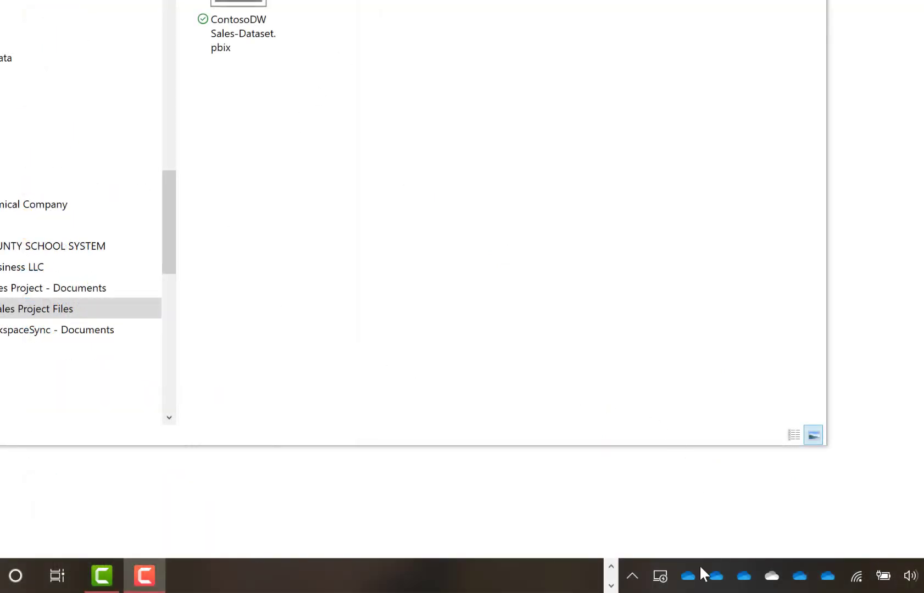
pyautogui.click(687, 580)
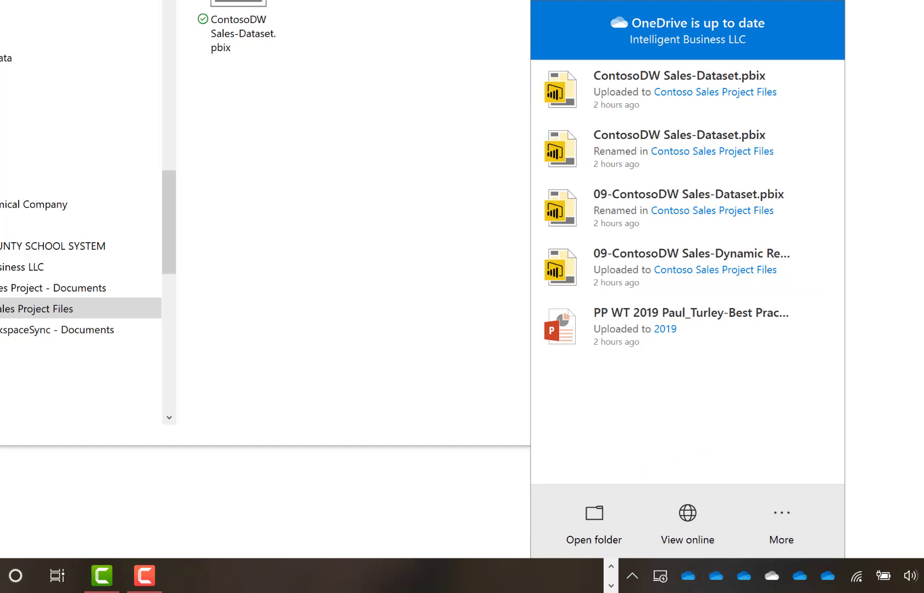
# - View Contoso Sales Project Files online in SharePoint and select ContosoDW Sales-Dataset.pbix
pyautogui.click(176, 576)
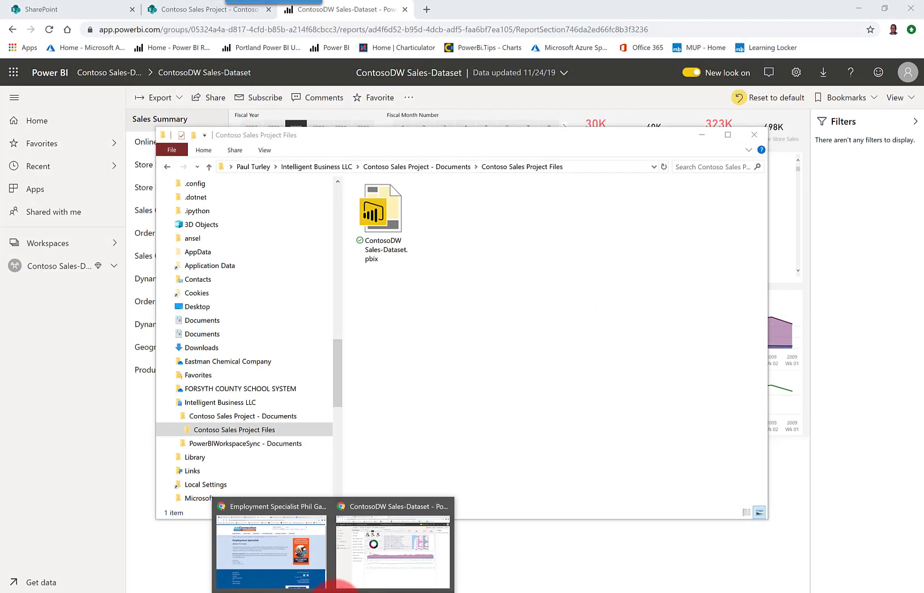
pyautogui.click(377, 553)
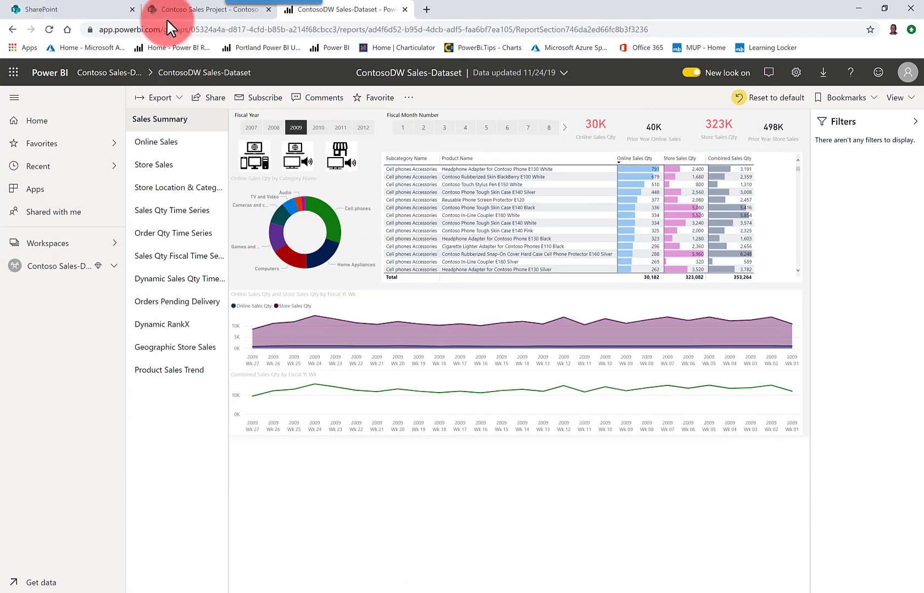
pyautogui.click(200, 11)
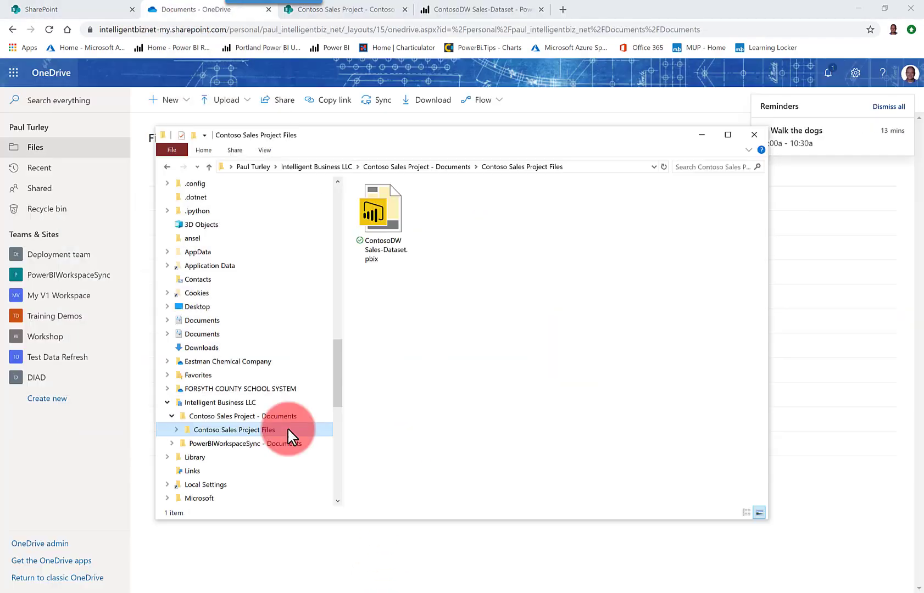
pyautogui.rightClick(288, 428)
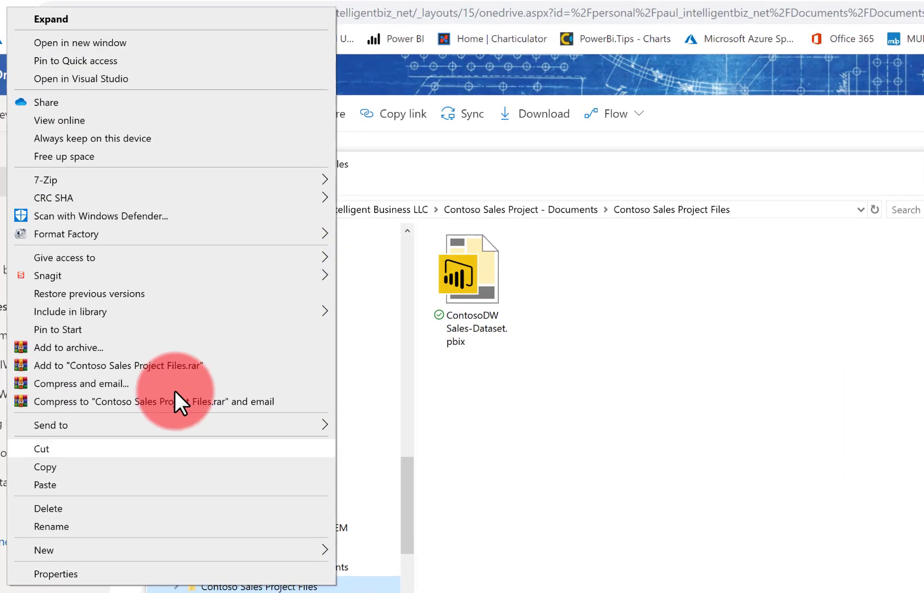
pyautogui.click(77, 122)
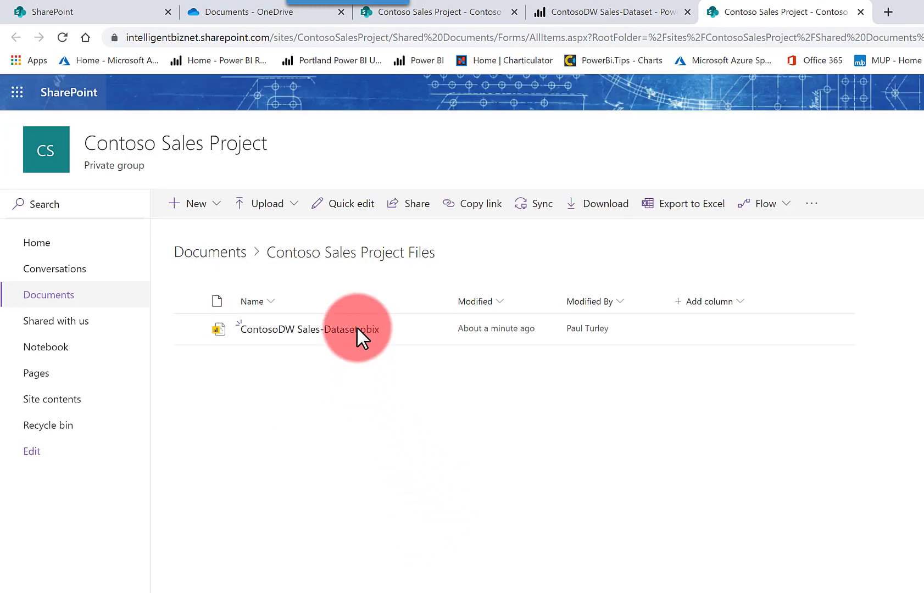
pyautogui.click(432, 333)
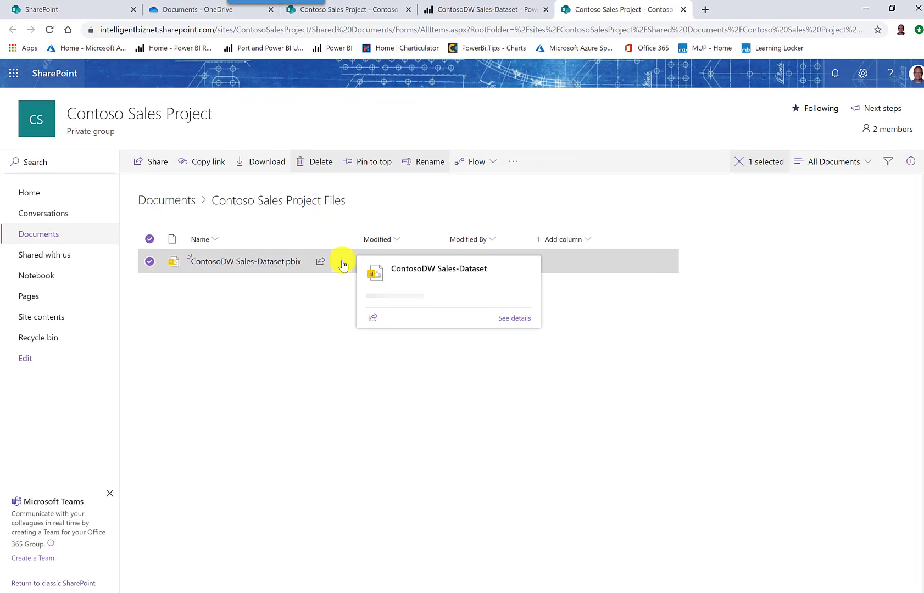
# - Open the pbix's version history (3.0, 2.0, 1.0) and restore the 9:44 AM version 2.0
pyautogui.click(341, 262)
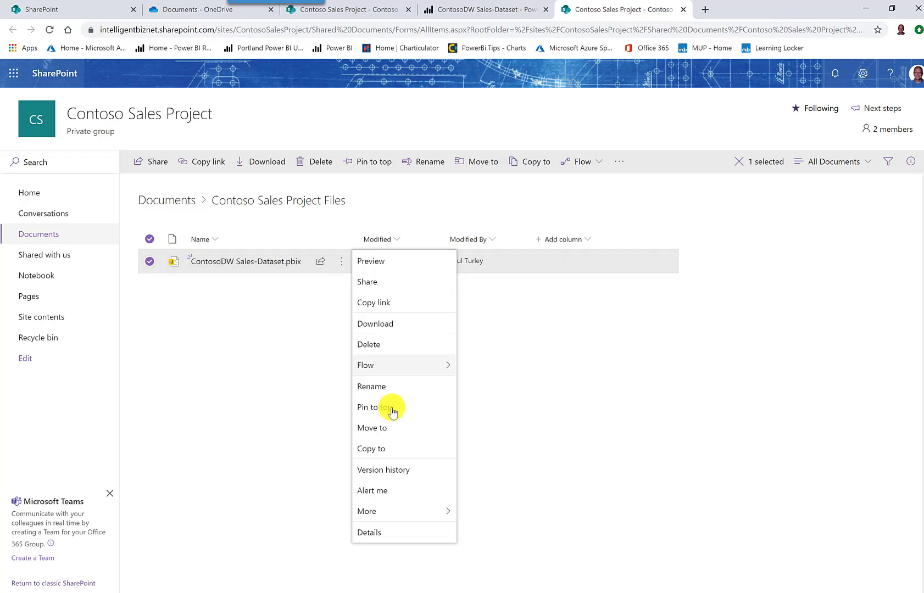
pyautogui.click(394, 472)
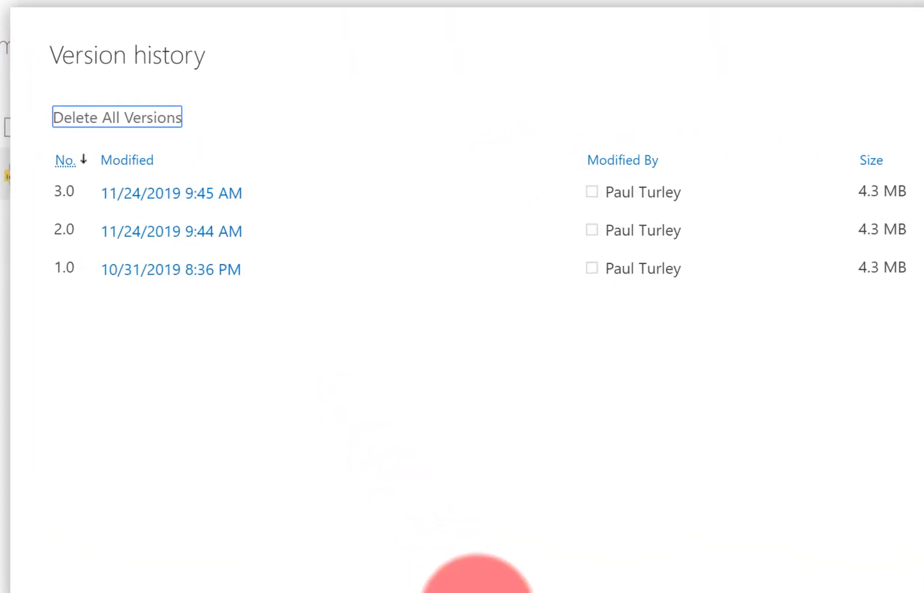
pyautogui.moveTo(259, 219)
pyautogui.moveTo(239, 278)
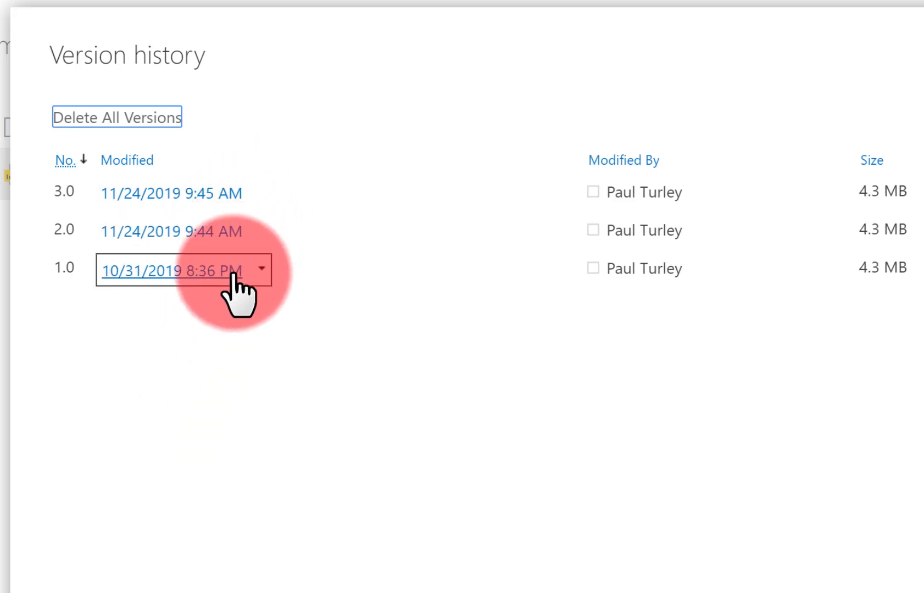
pyautogui.moveTo(237, 189)
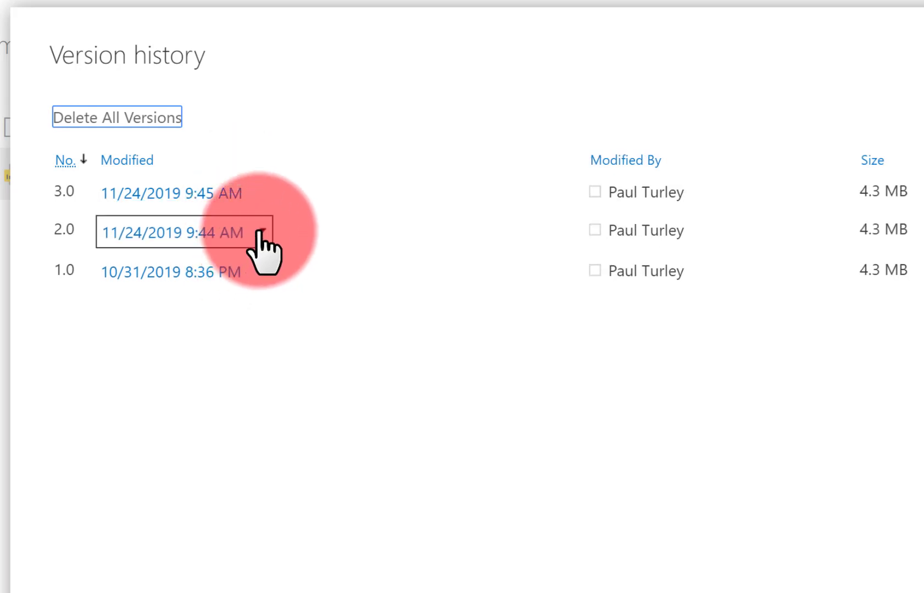
pyautogui.click(264, 234)
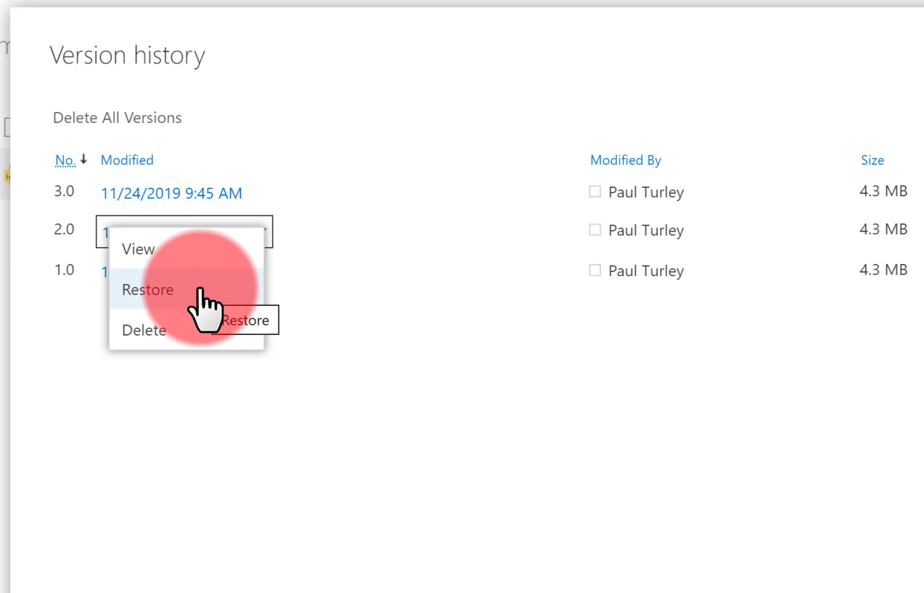
pyautogui.click(200, 290)
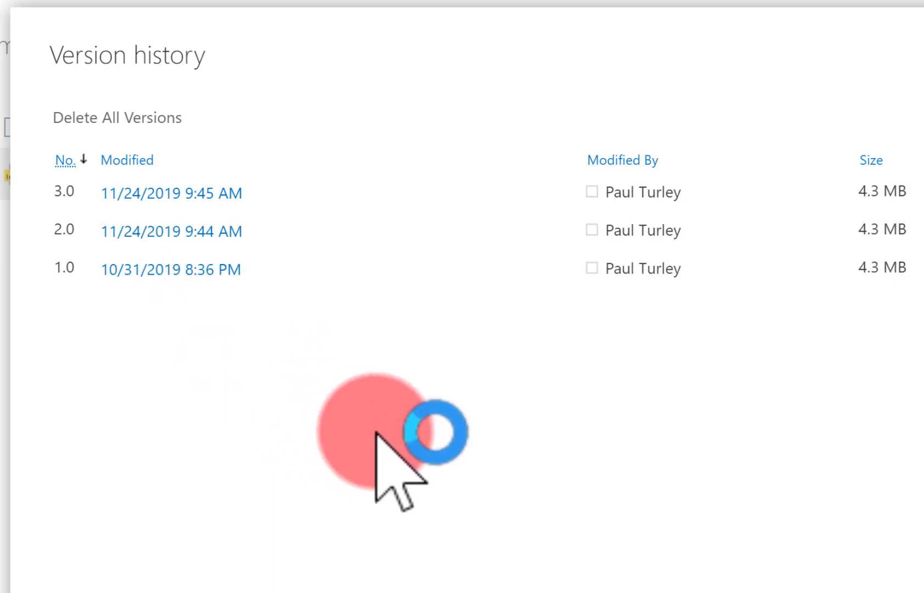